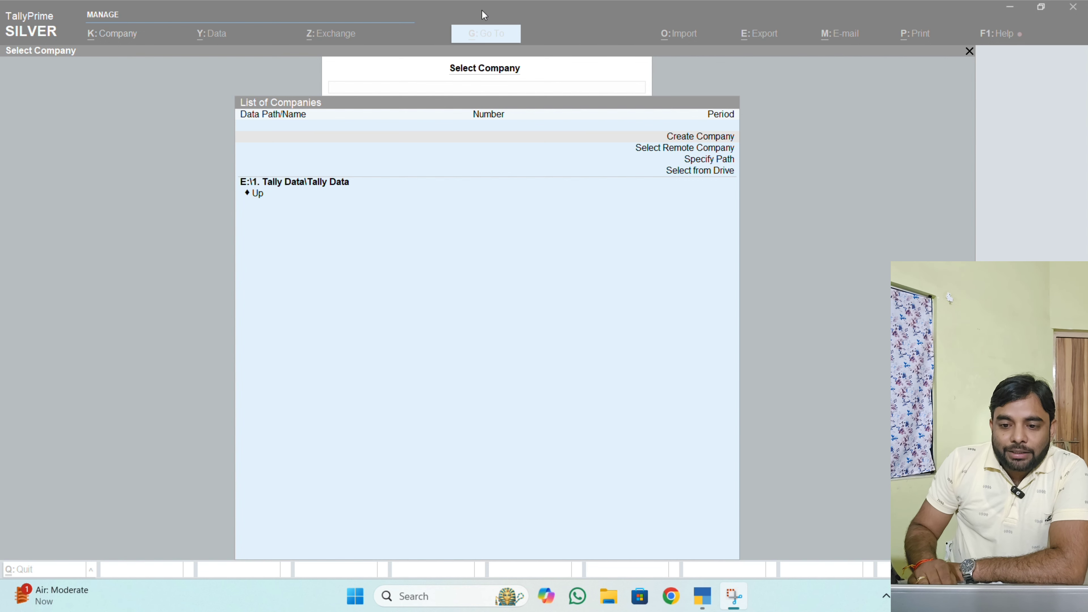
# Start creating a new company named Mobile Shop and keep the same name as its mailing name.
pyautogui.click(638, 134)
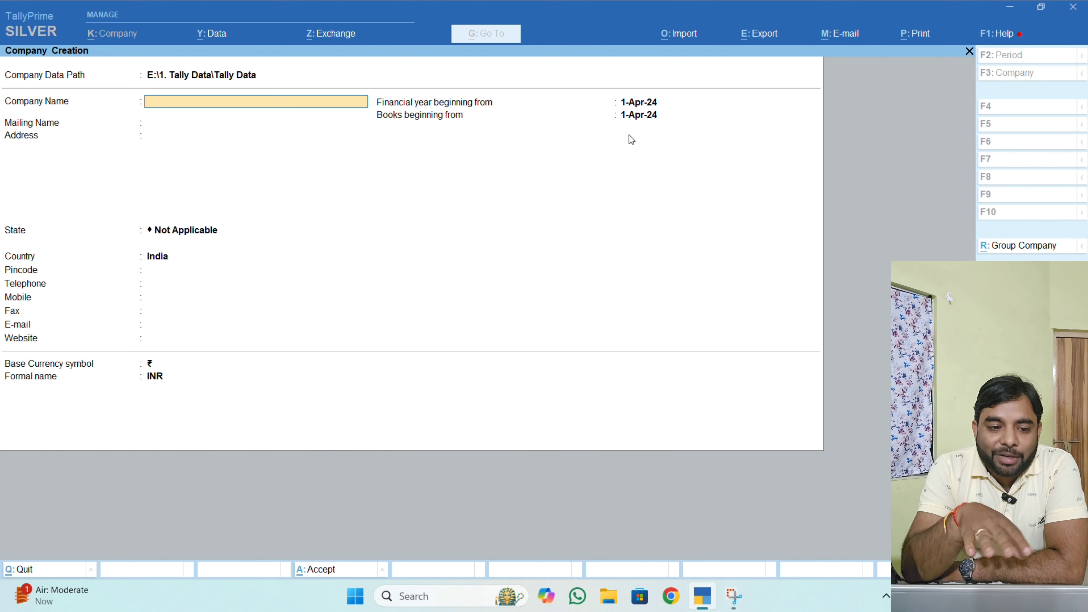
pyautogui.press('Escape')
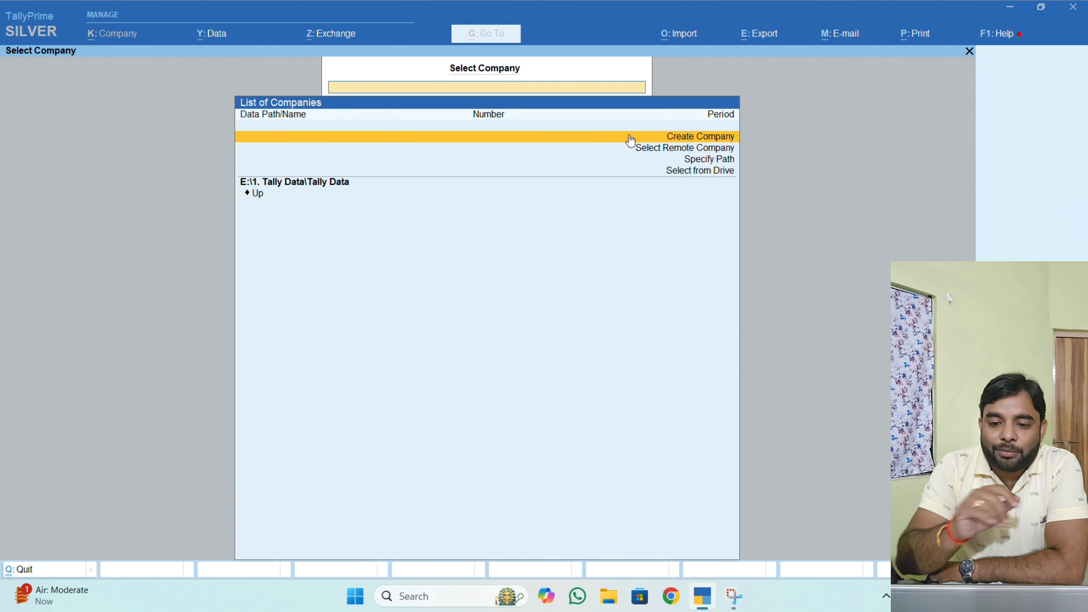
pyautogui.click(631, 137)
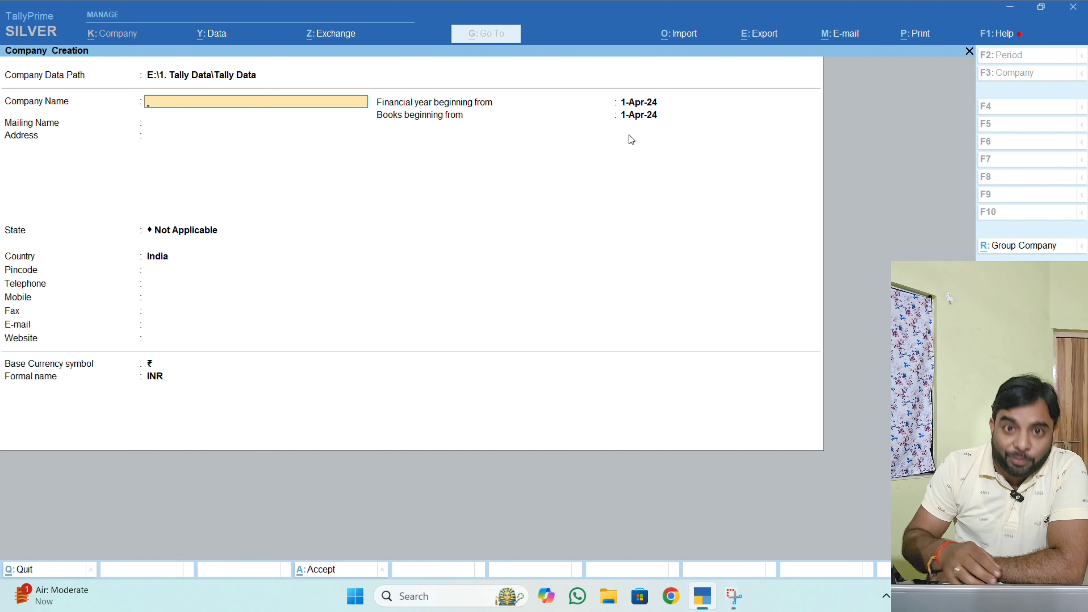
pyautogui.write('Mobi')
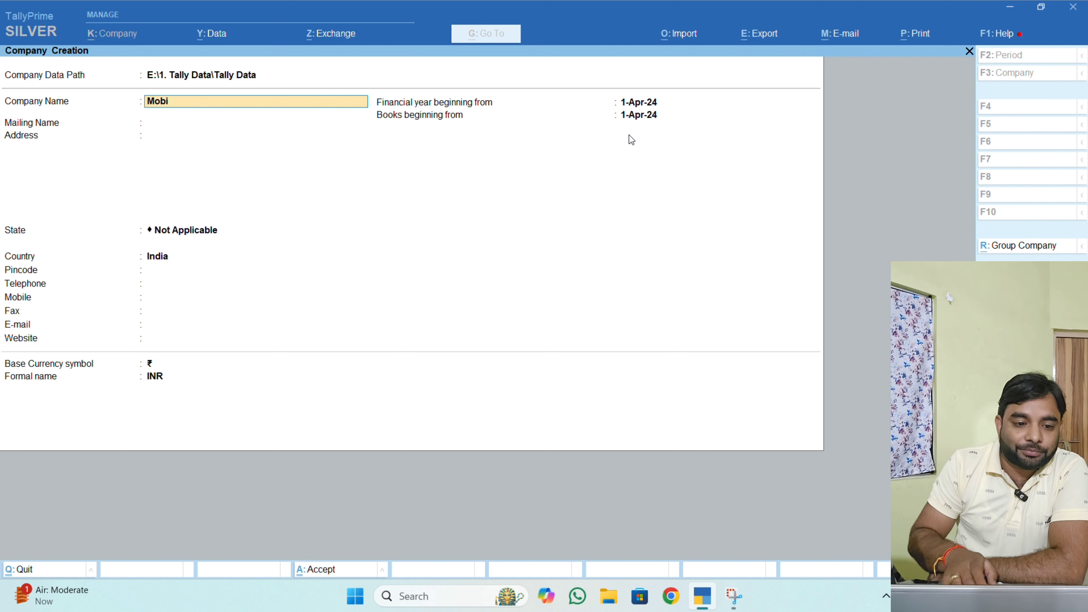
pyautogui.write('le S')
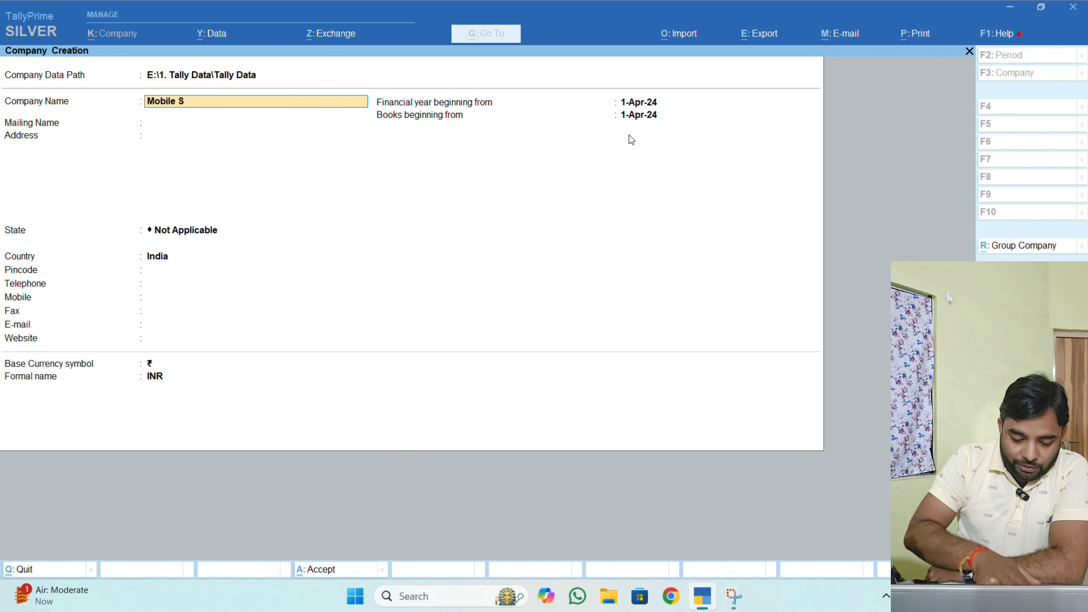
pyautogui.write('hop')
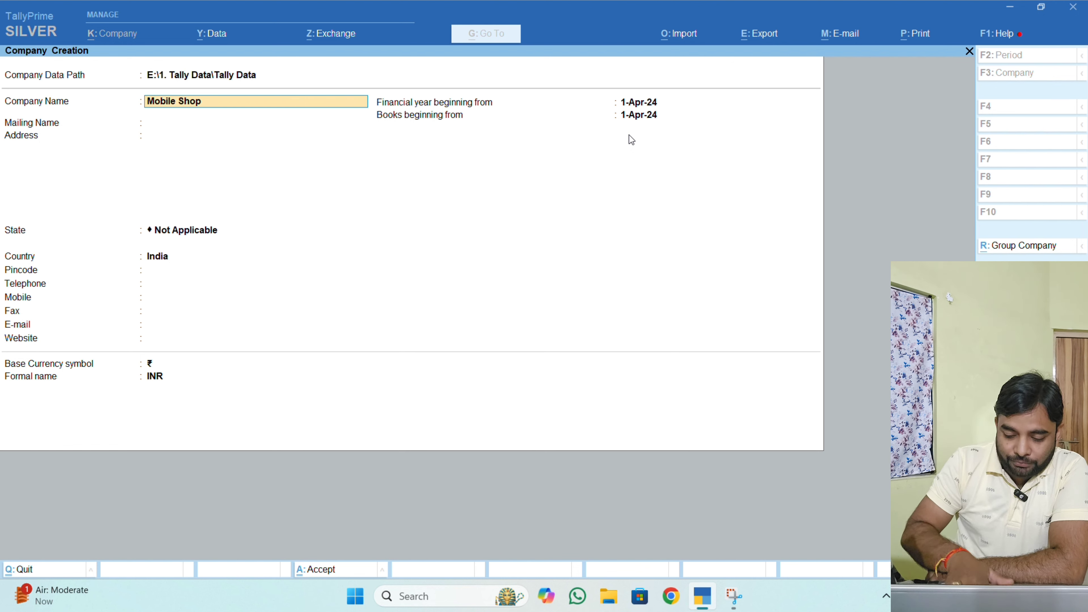
pyautogui.press('Return')
pyautogui.press('Return')
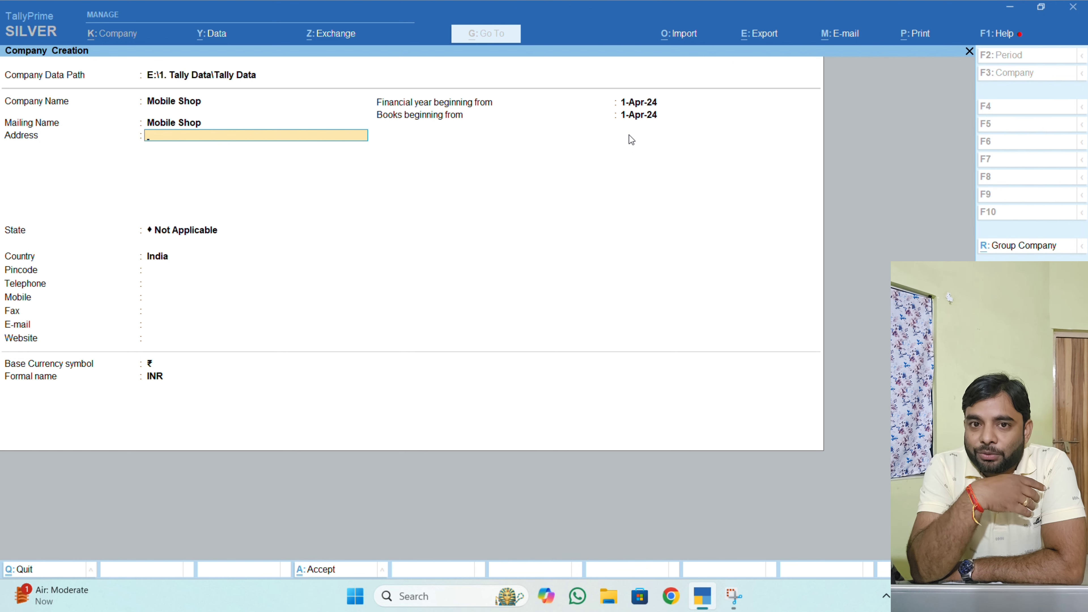
# Enter the company's postal address on three lines, giving the locality, city and nearby landmark.
pyautogui.write('Boo')
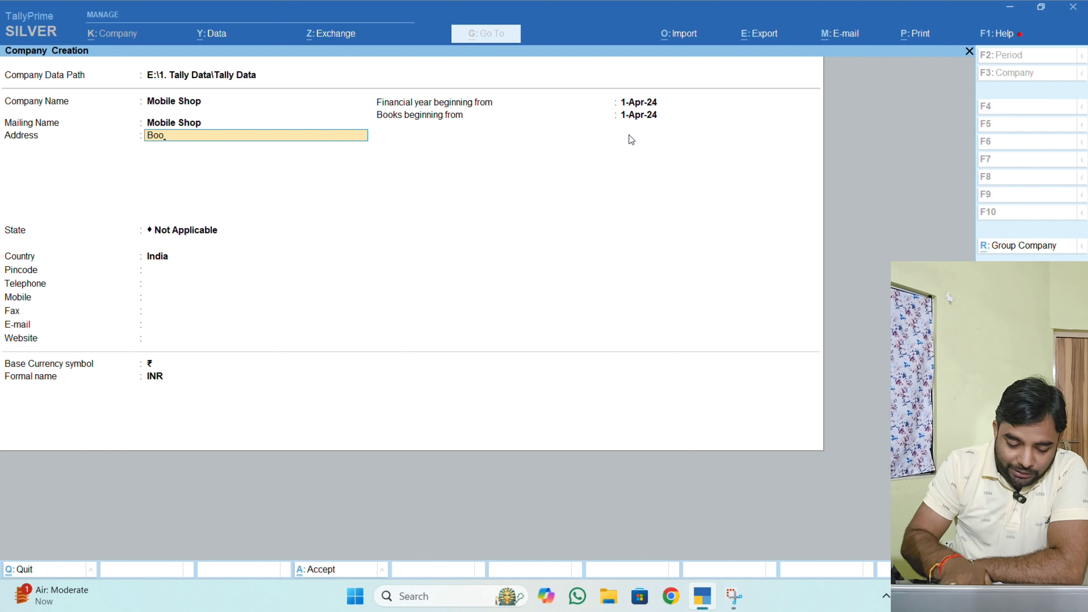
pyautogui.write('ty Mo')
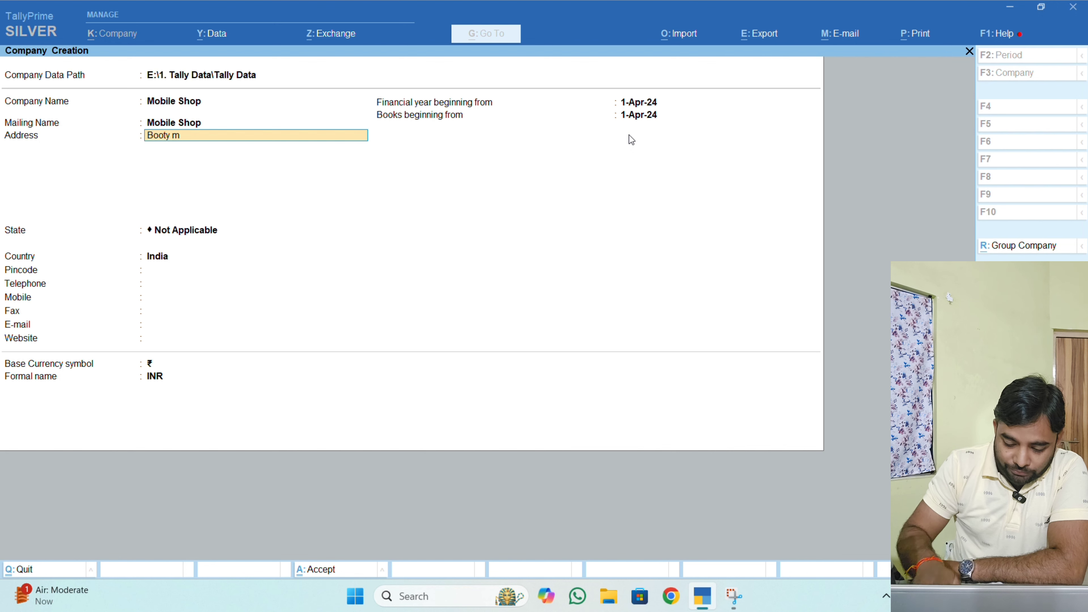
pyautogui.write('re')
pyautogui.press('Return')
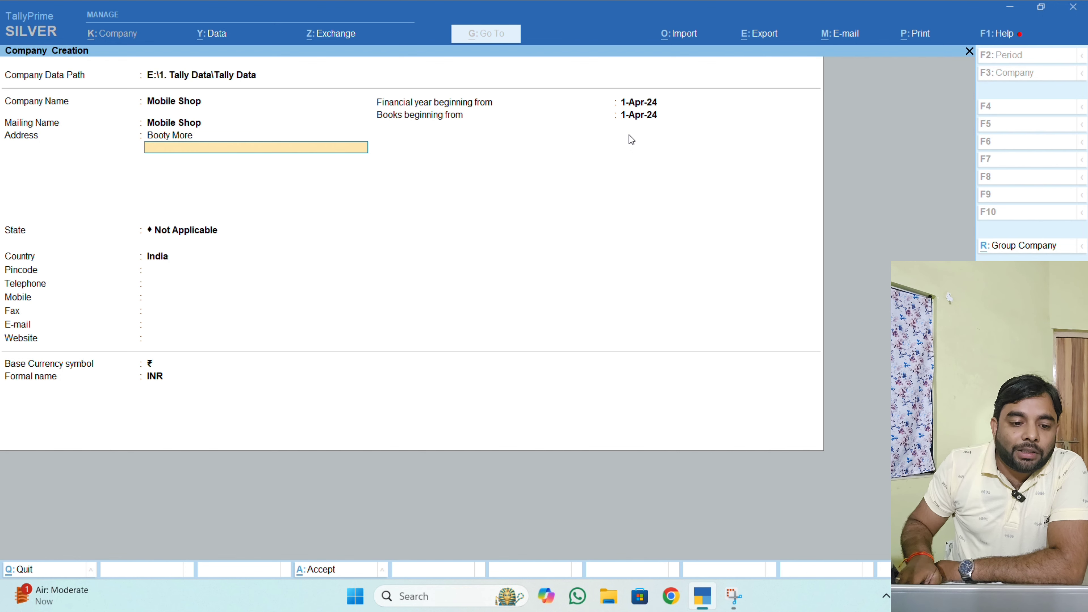
pyautogui.write('Ranc')
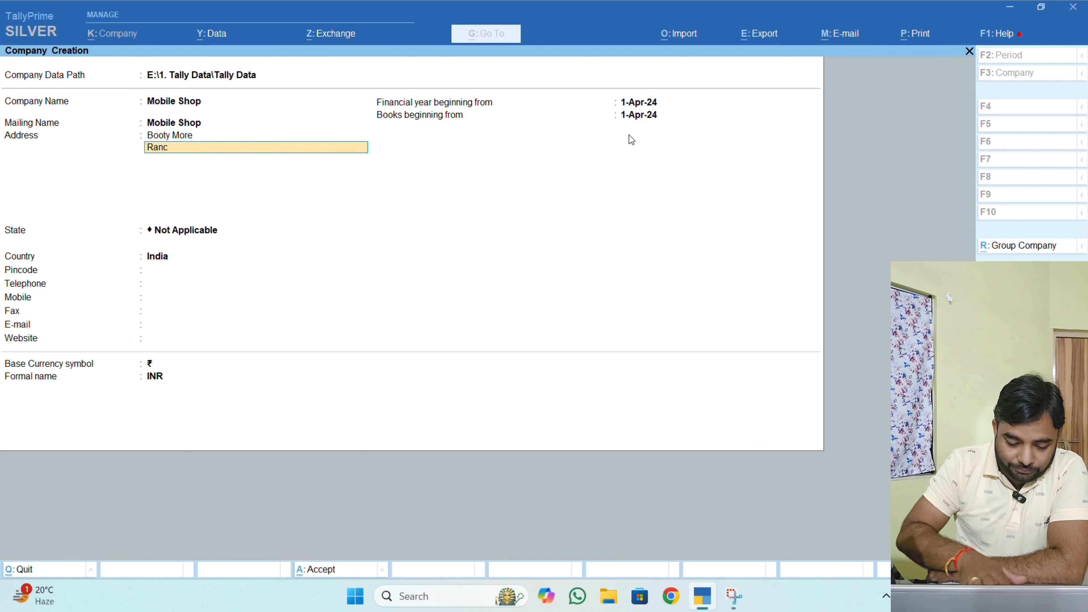
pyautogui.write('hi')
pyautogui.press('Return')
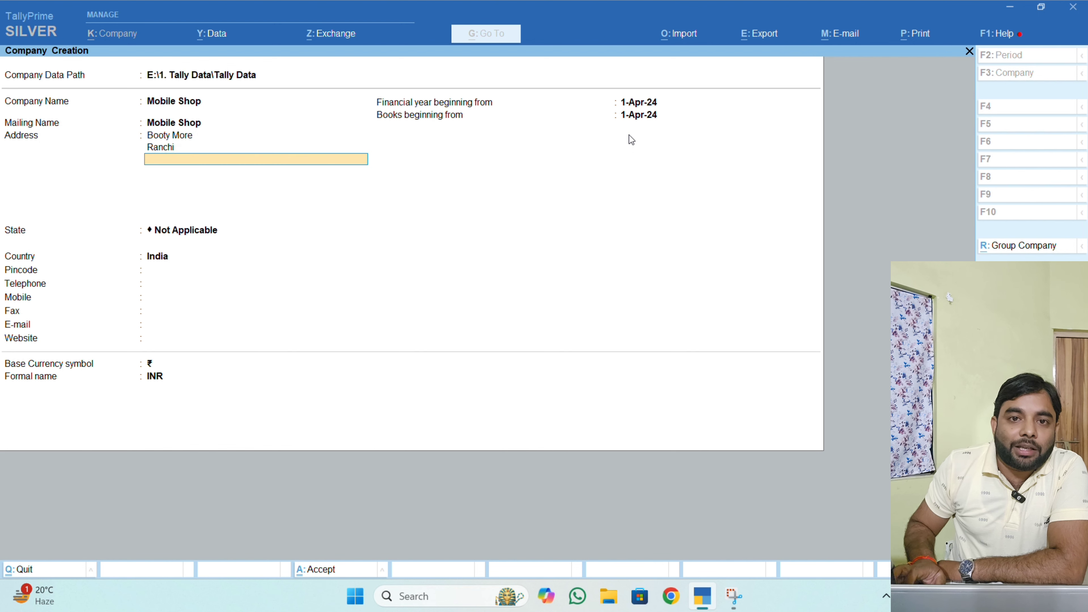
pyautogui.write('Near')
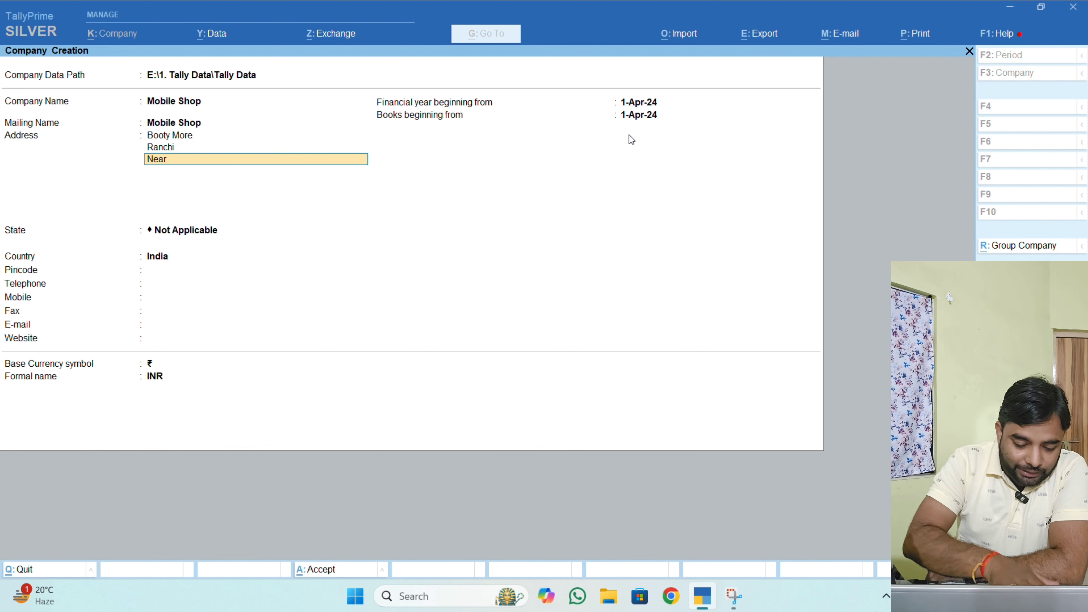
pyautogui.write(' Ha')
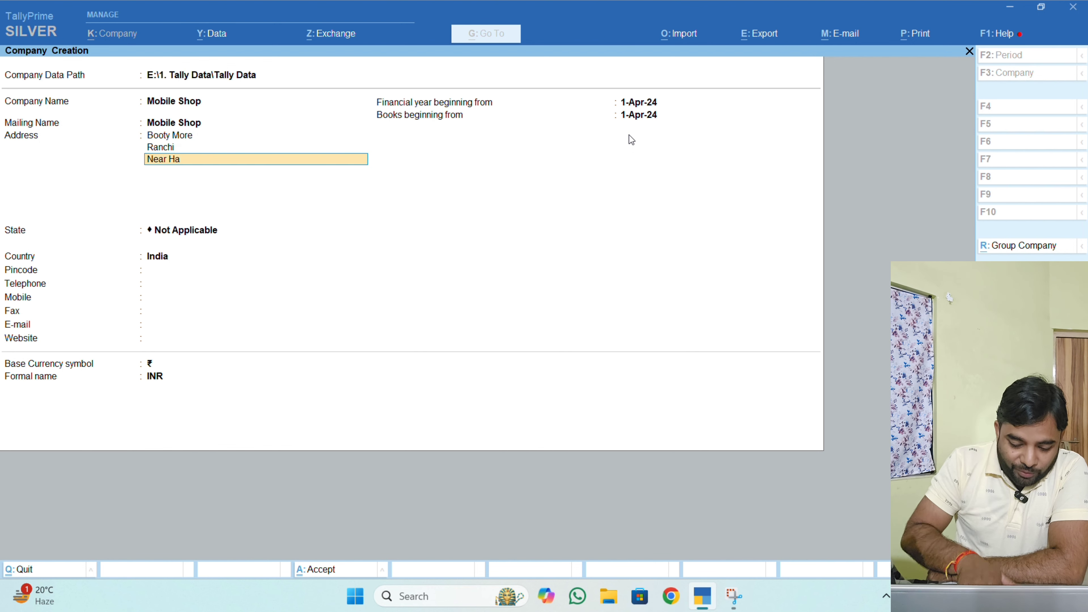
pyautogui.write('numan')
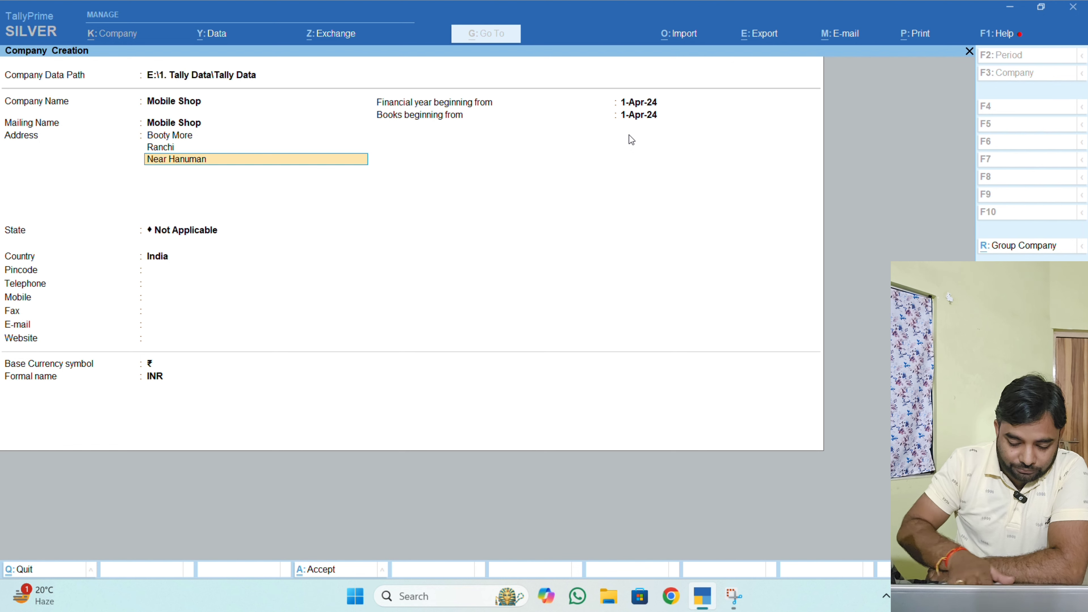
pyautogui.write(' mand')
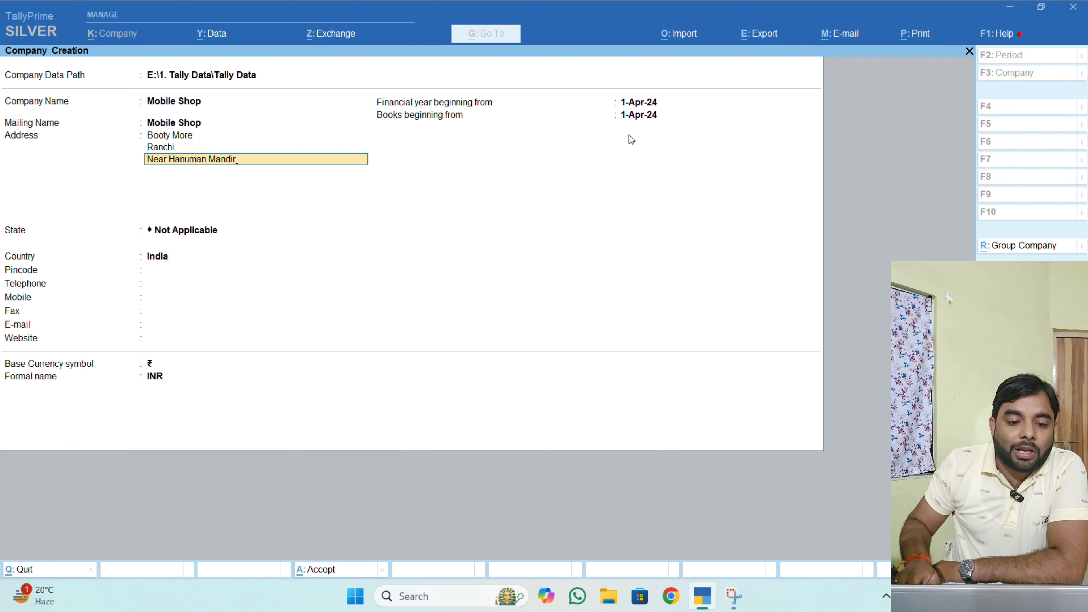
pyautogui.write('ir')
pyautogui.press('Return')
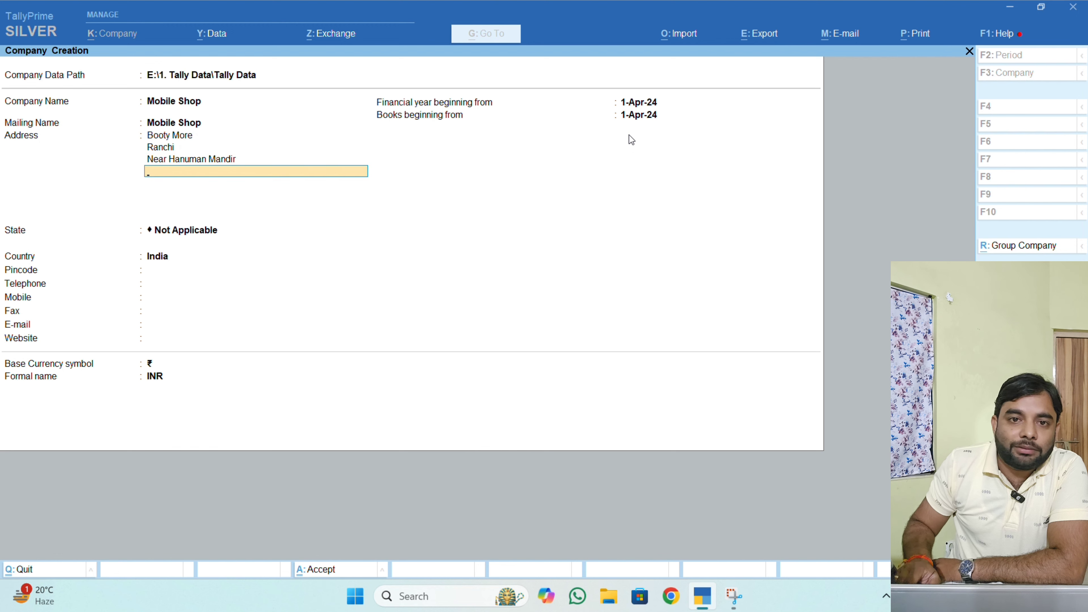
pyautogui.press('Return')
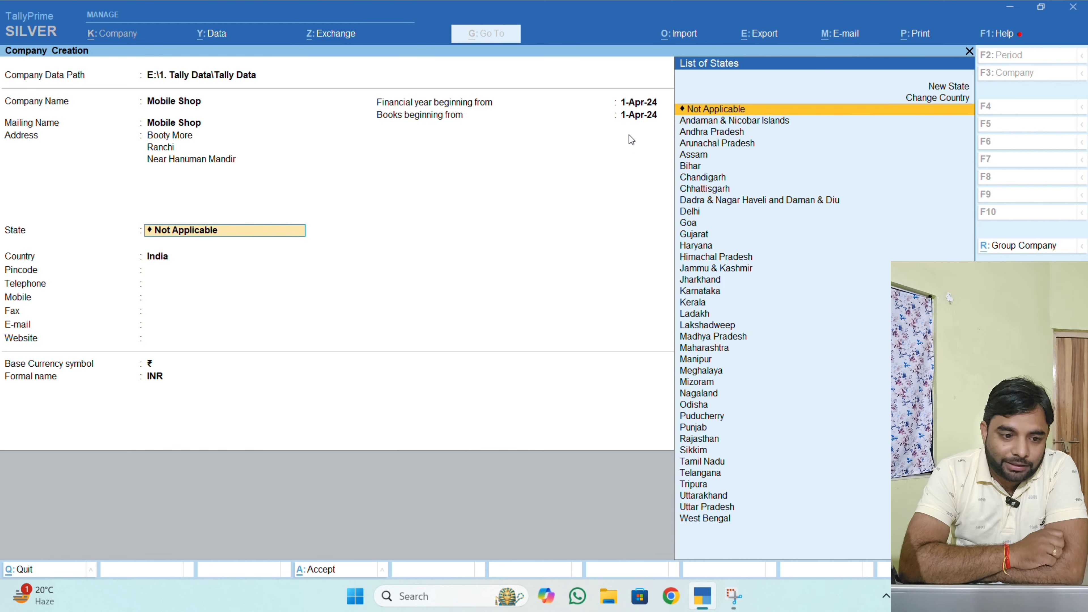
# Set the company's state to Jharkhand and enter its postal pincode, leaving the telephone blank.
pyautogui.write('jh')
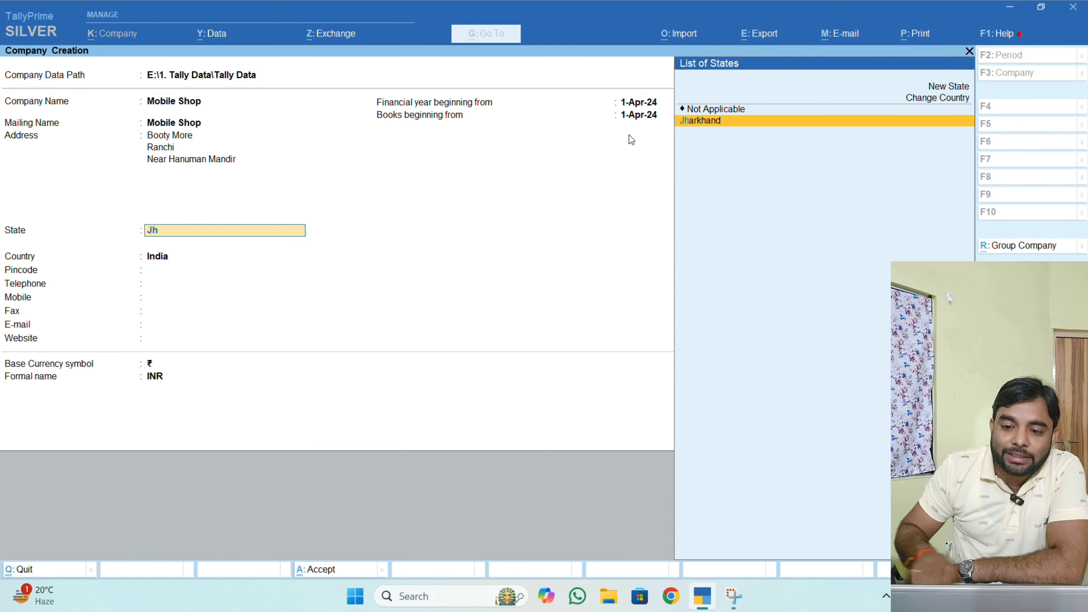
pyautogui.press('Return')
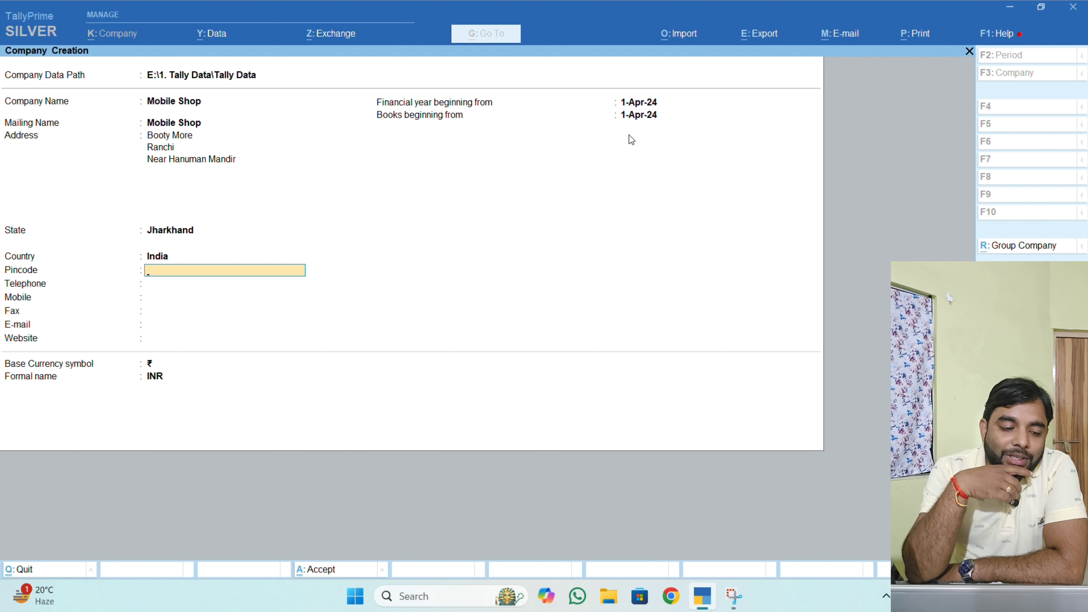
pyautogui.write('834009')
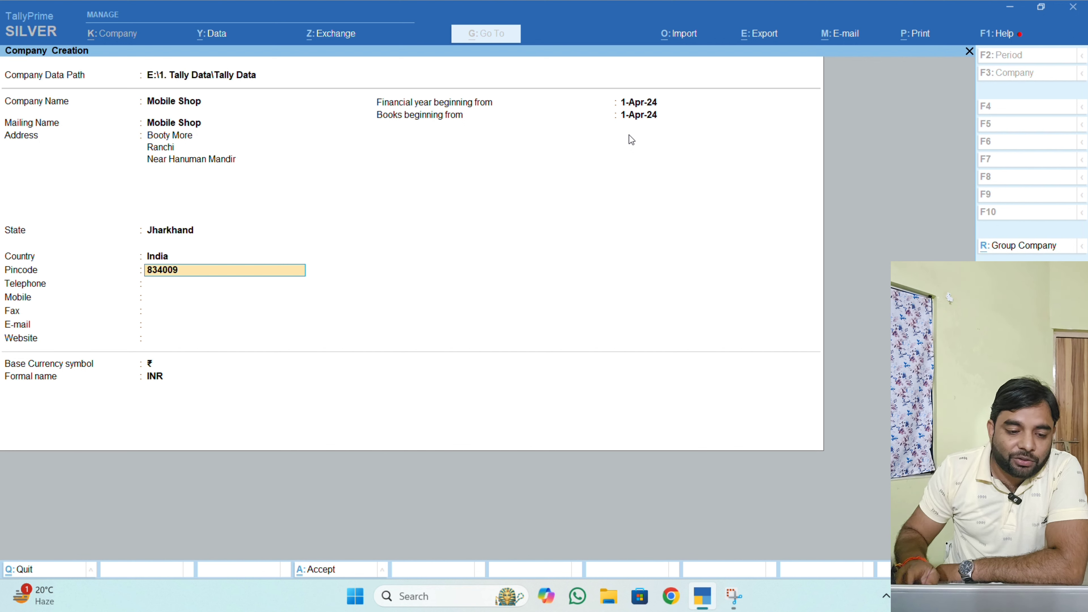
pyautogui.press('Return')
pyautogui.press('Return')
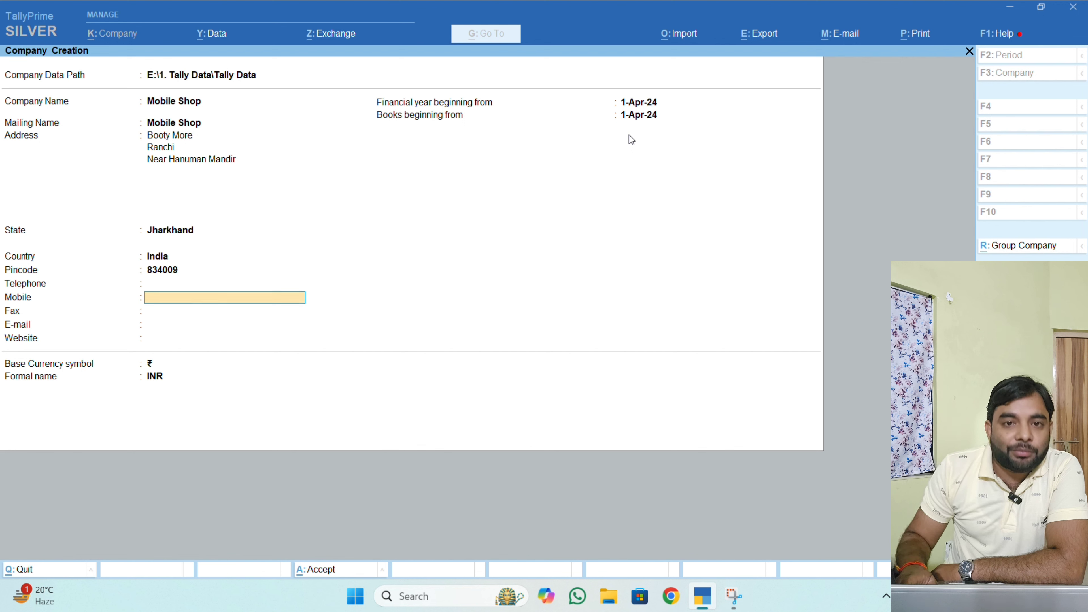
# Enter the company's mobile number and leave the fax, e-mail and website blank.
pyautogui.write('1234567')
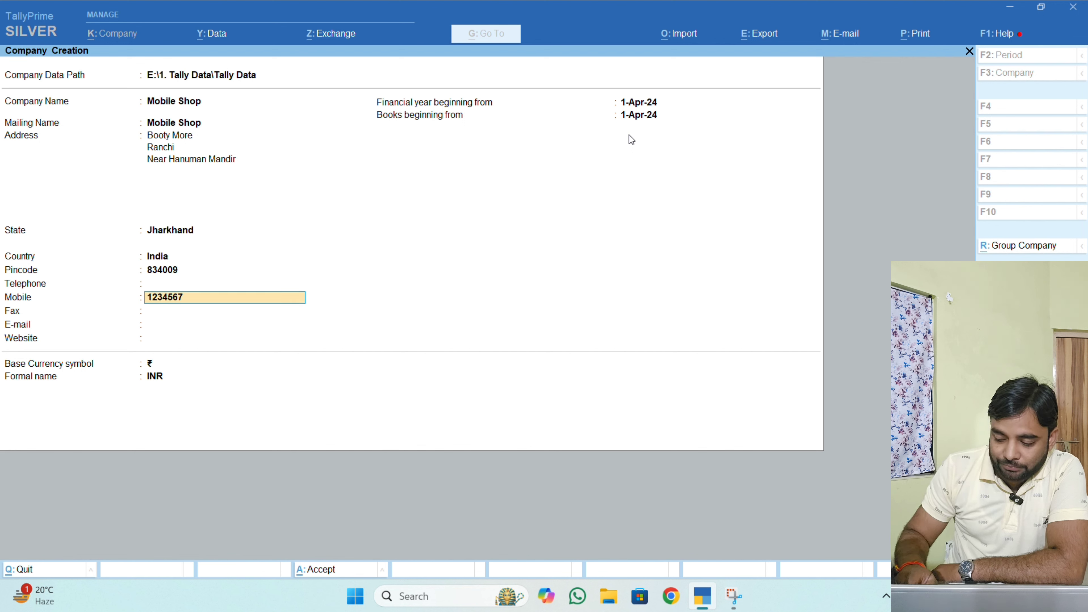
pyautogui.write('890')
pyautogui.press('Return')
pyautogui.press('Return')
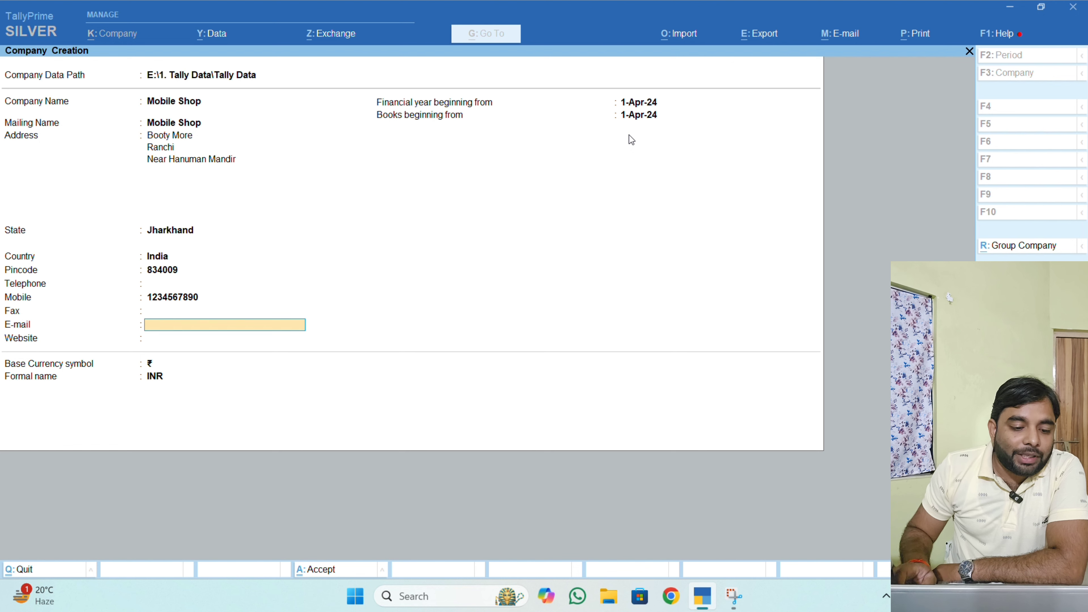
pyautogui.press('Return')
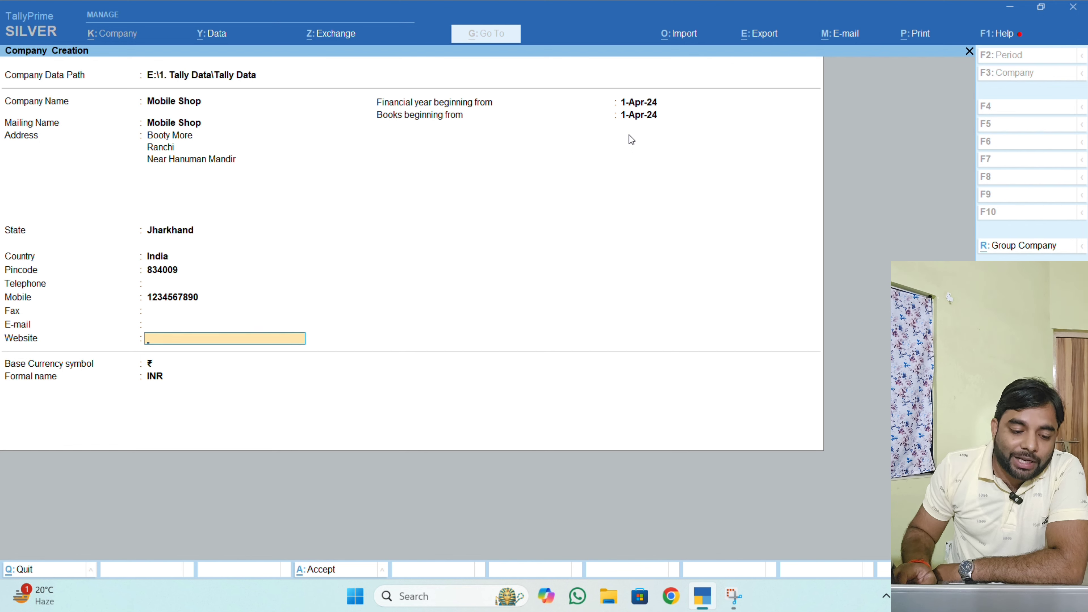
pyautogui.press('Return')
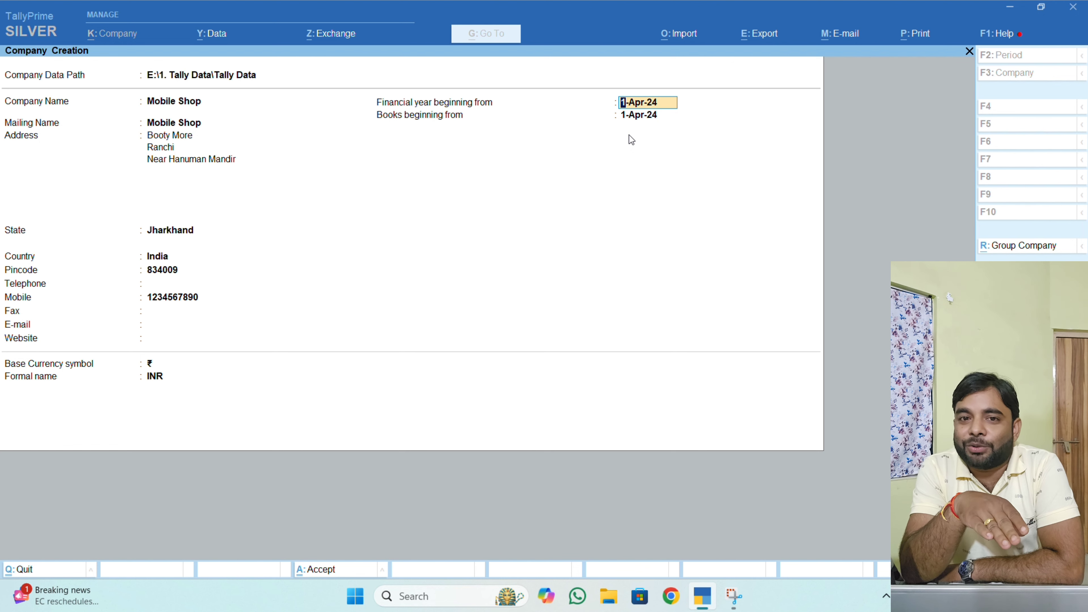
# Set the books beginning date to 10-Oct-24 and create the company, keeping the 1-Apr-24 financial year start and ₹ (INR) currency.
pyautogui.press('Return')
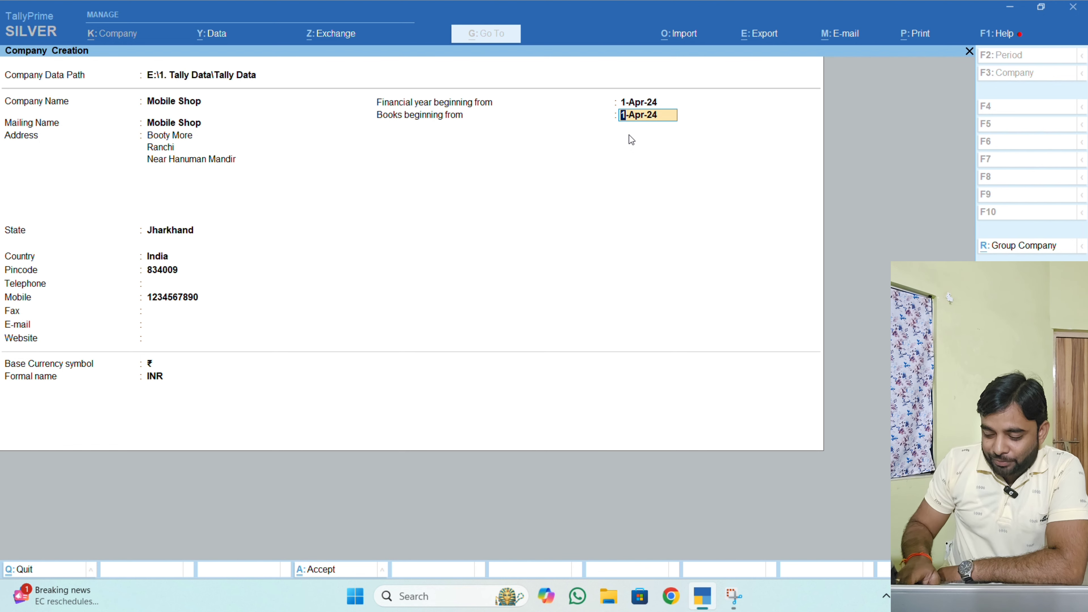
pyautogui.write('10')
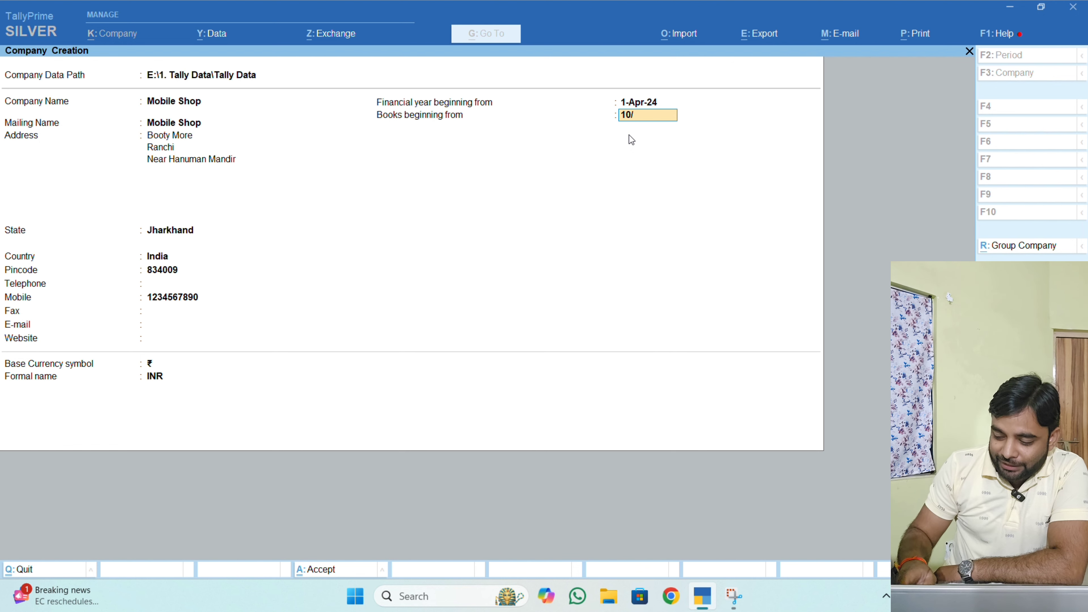
pyautogui.write('.10')
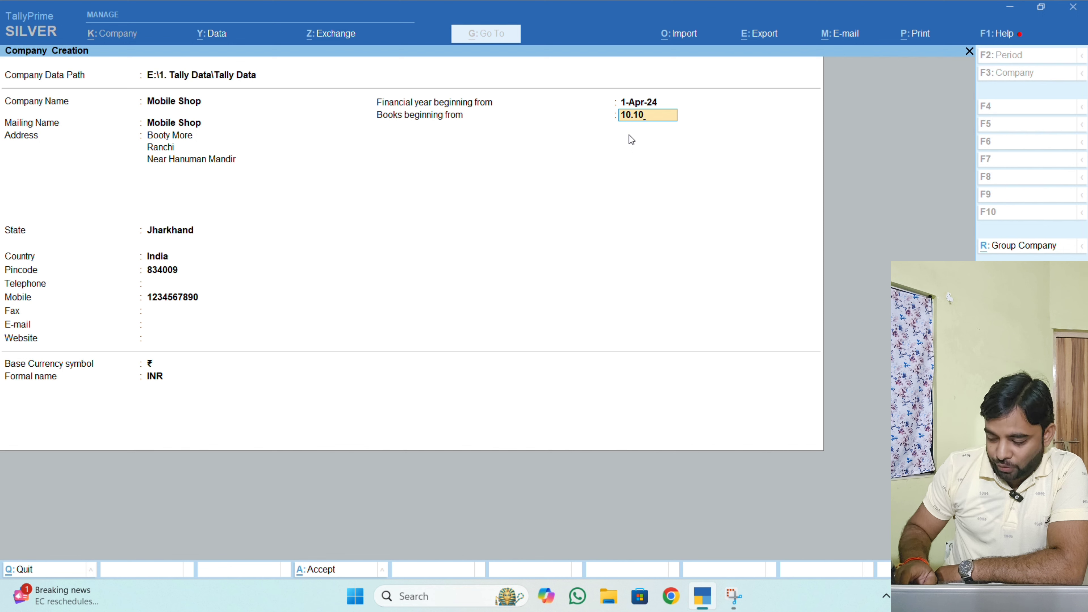
pyautogui.write('.24')
pyautogui.press('Return')
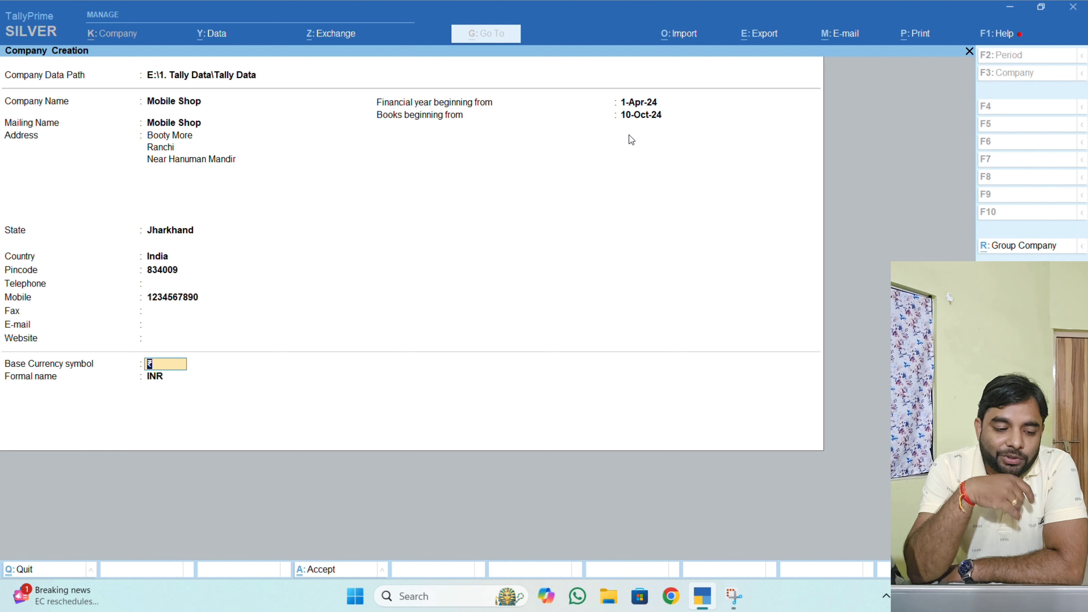
pyautogui.press('Return')
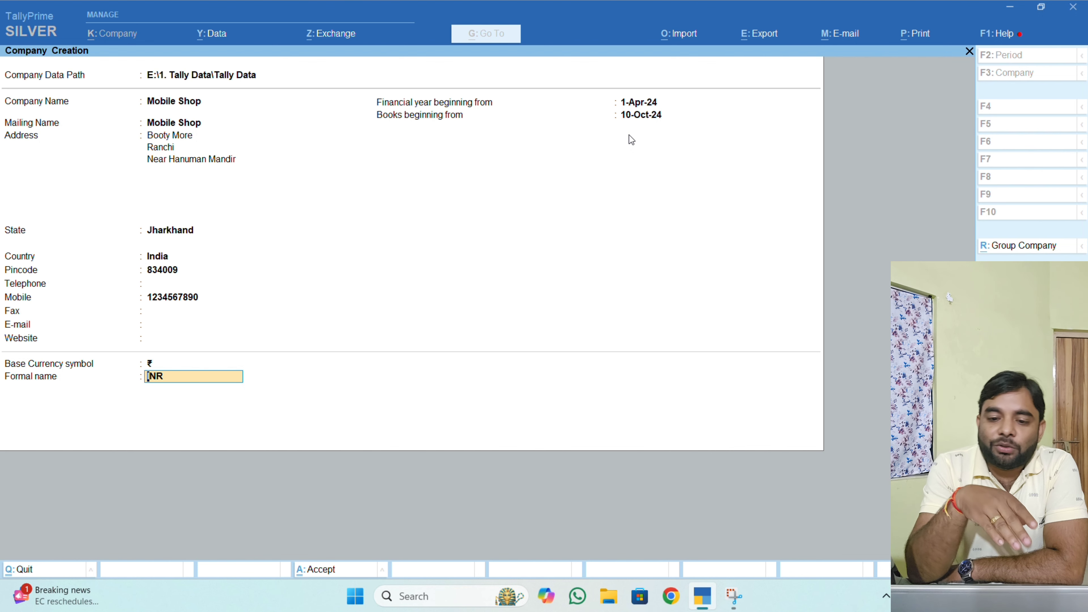
pyautogui.press('Return')
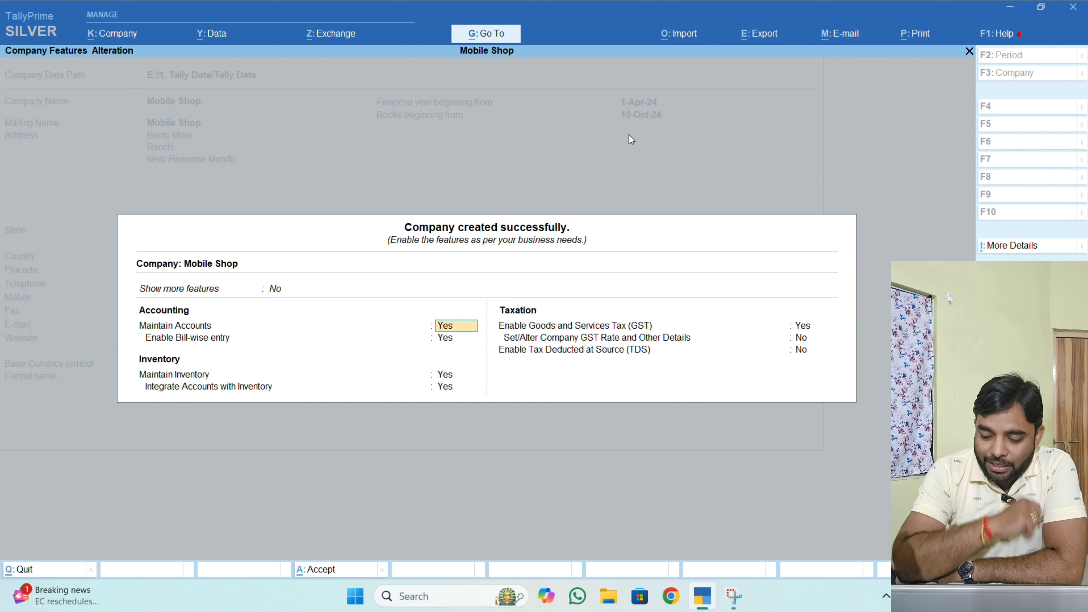
# Set Show more features to Yes for the company and keep Maintain Accounts enabled.
pyautogui.press('Up')
pyautogui.press('Down')
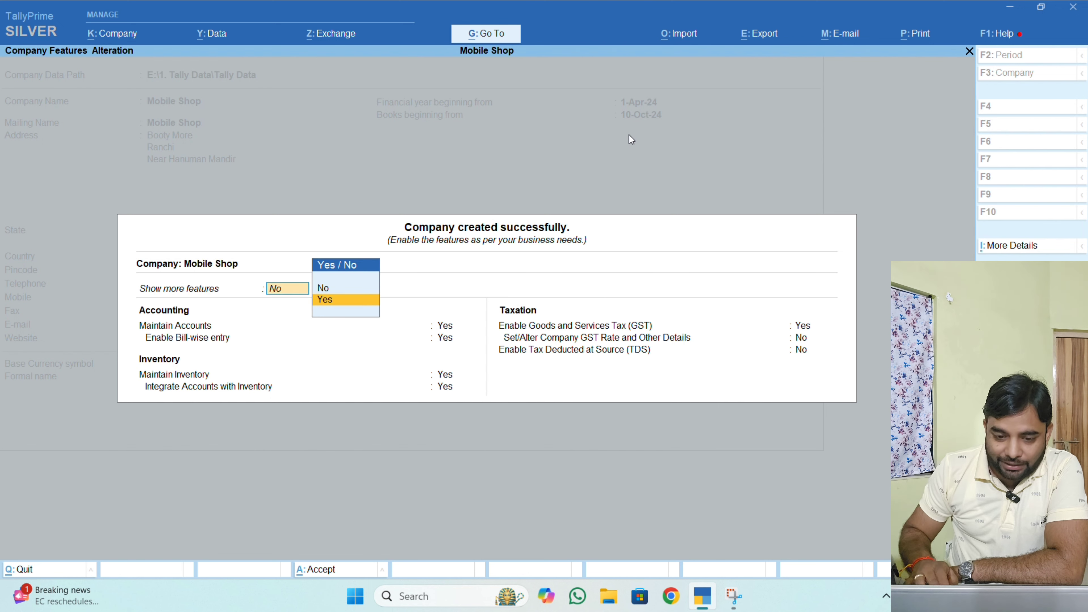
pyautogui.press('Return')
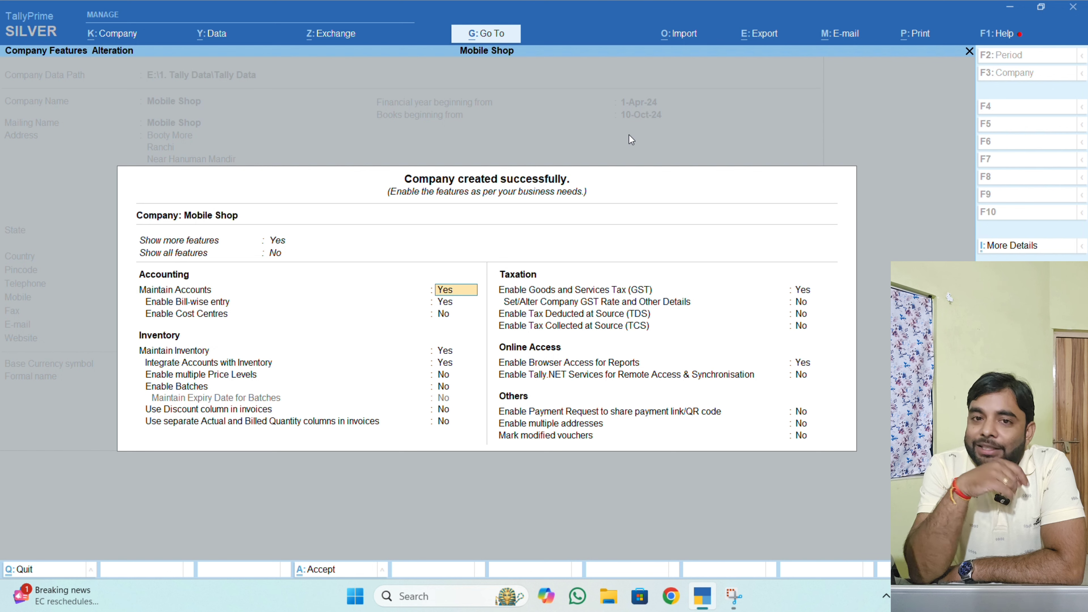
pyautogui.press('Return')
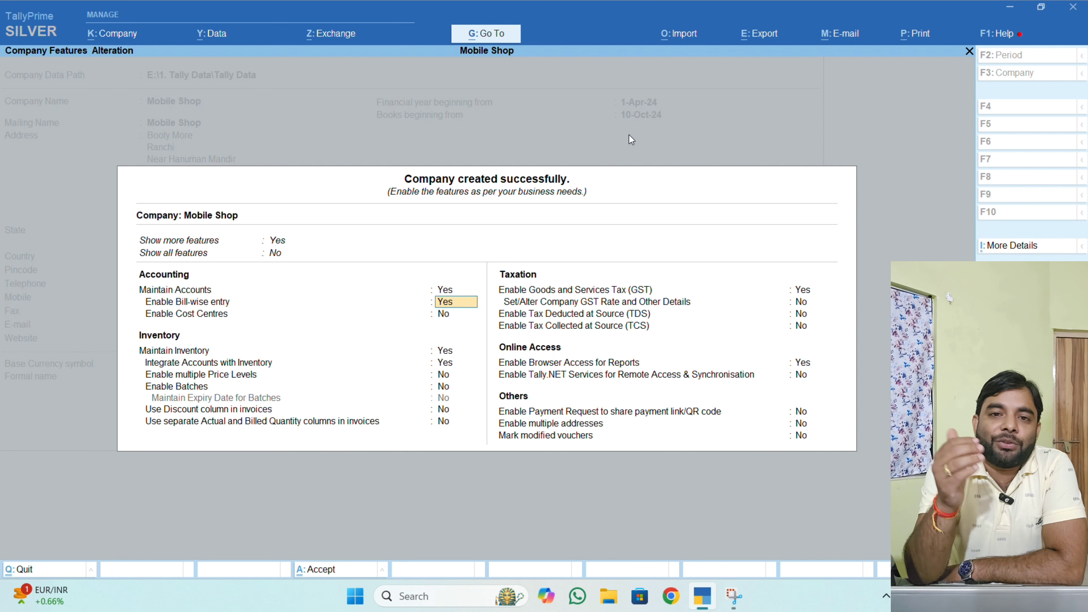
# Set Enable Bill-wise entry to No and leave Enable Cost Centres at No for the company.
pyautogui.write('n')
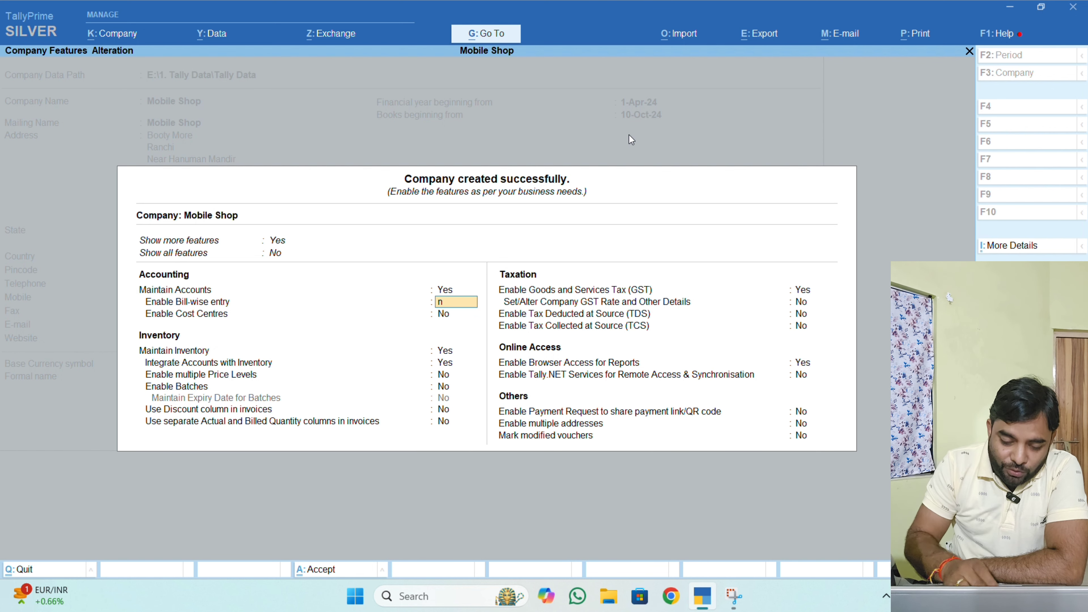
pyautogui.press('Return')
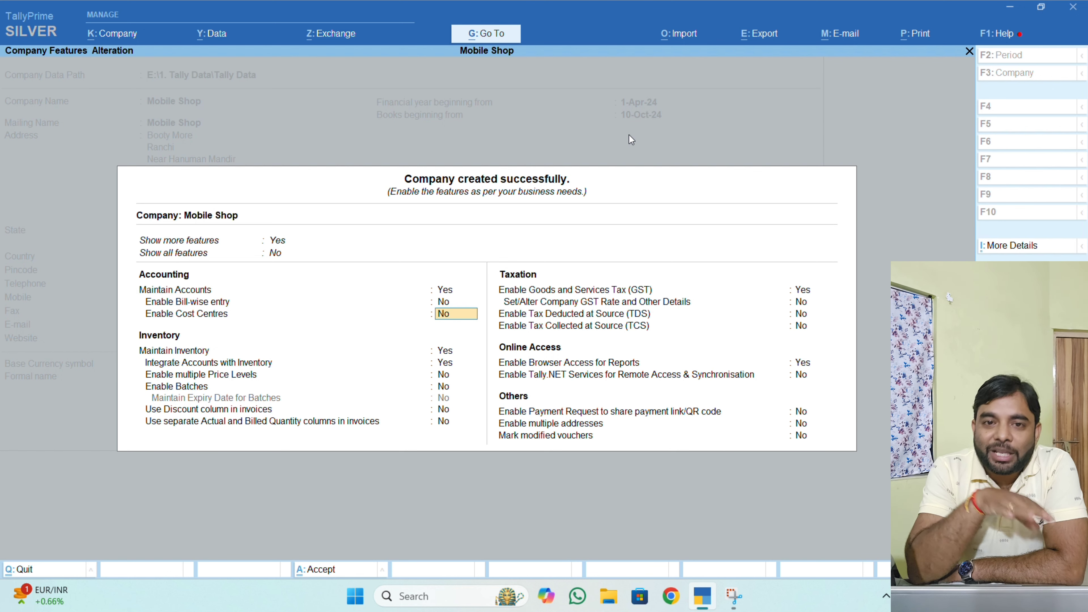
pyautogui.press('Return')
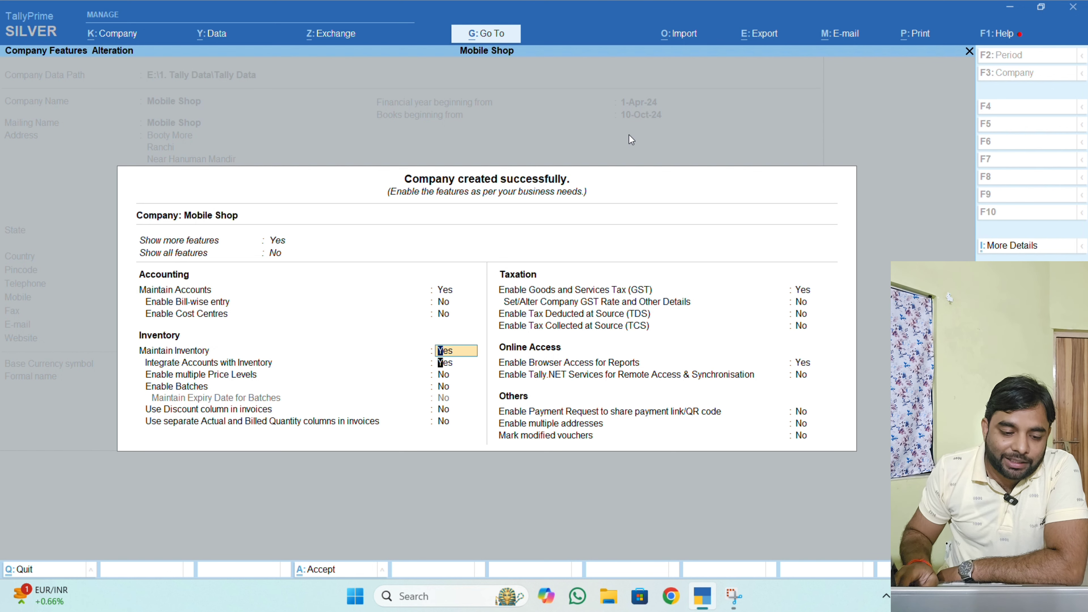
# Enable the discount column in invoices, keeping inventory maintained and integrated with accounts, and price levels, batches and separate actual/billed quantities at No.
pyautogui.press('Return')
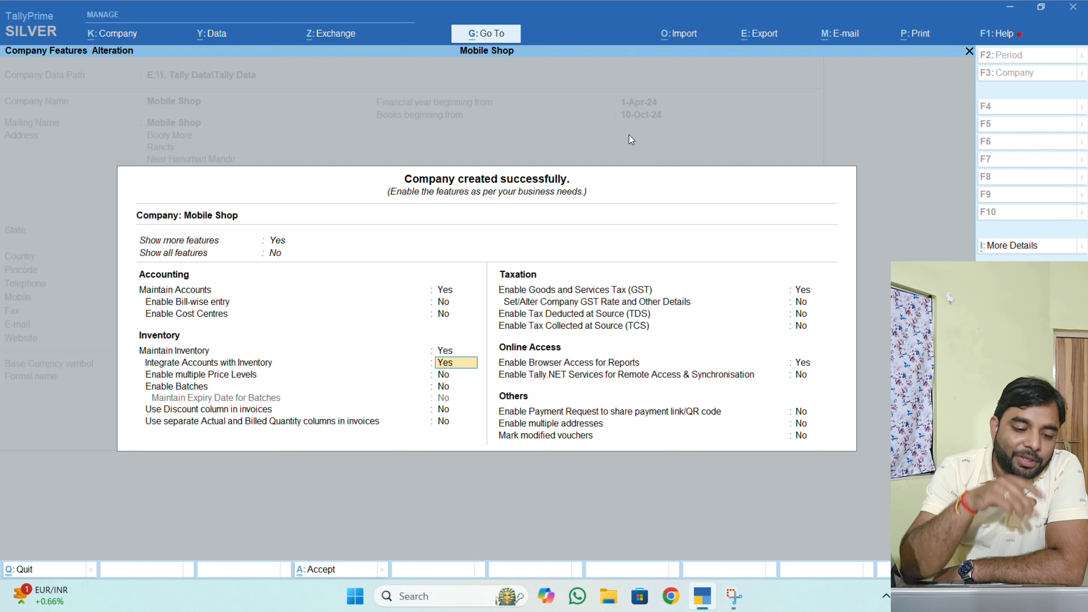
pyautogui.press('Return')
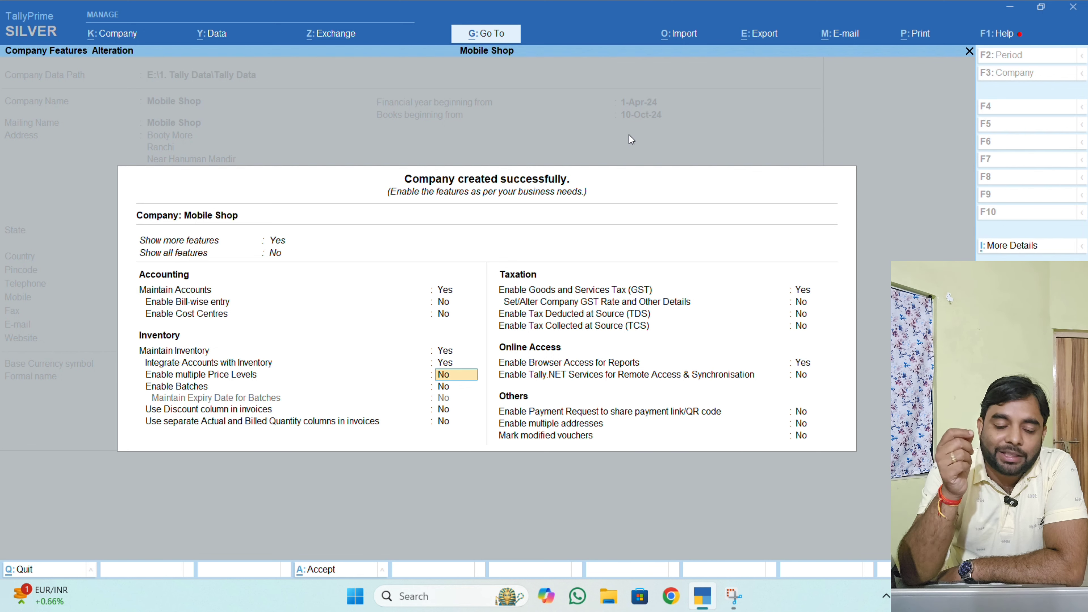
pyautogui.press('Return')
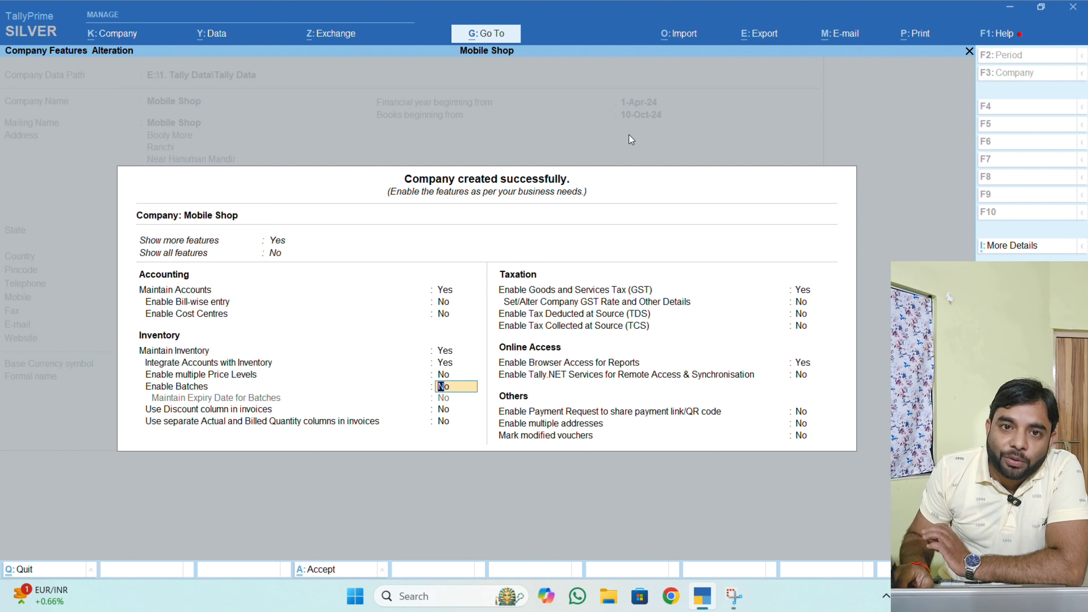
pyautogui.press('Return')
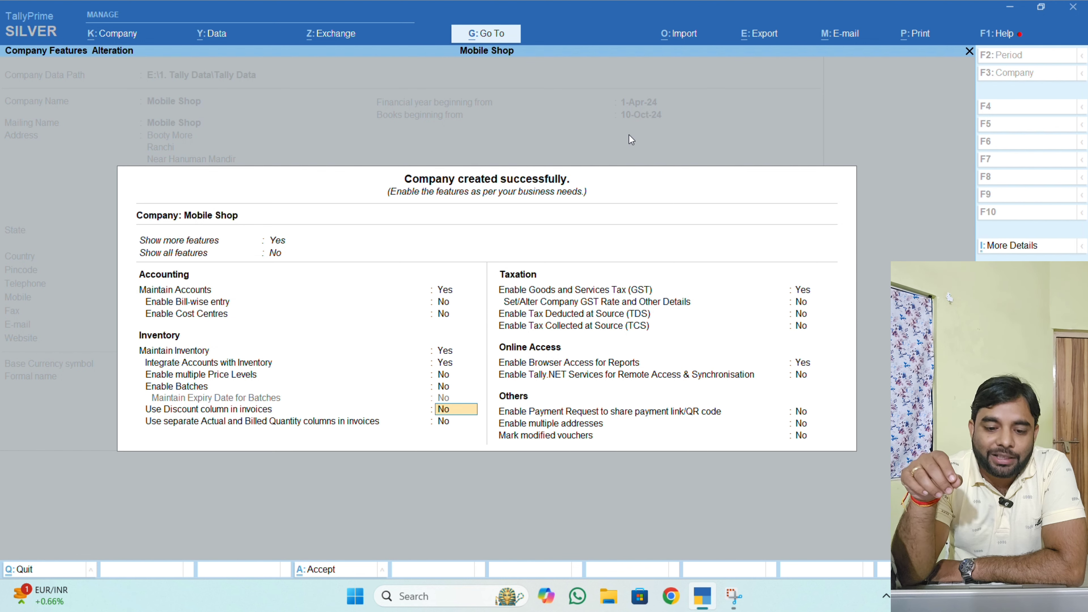
pyautogui.write('y')
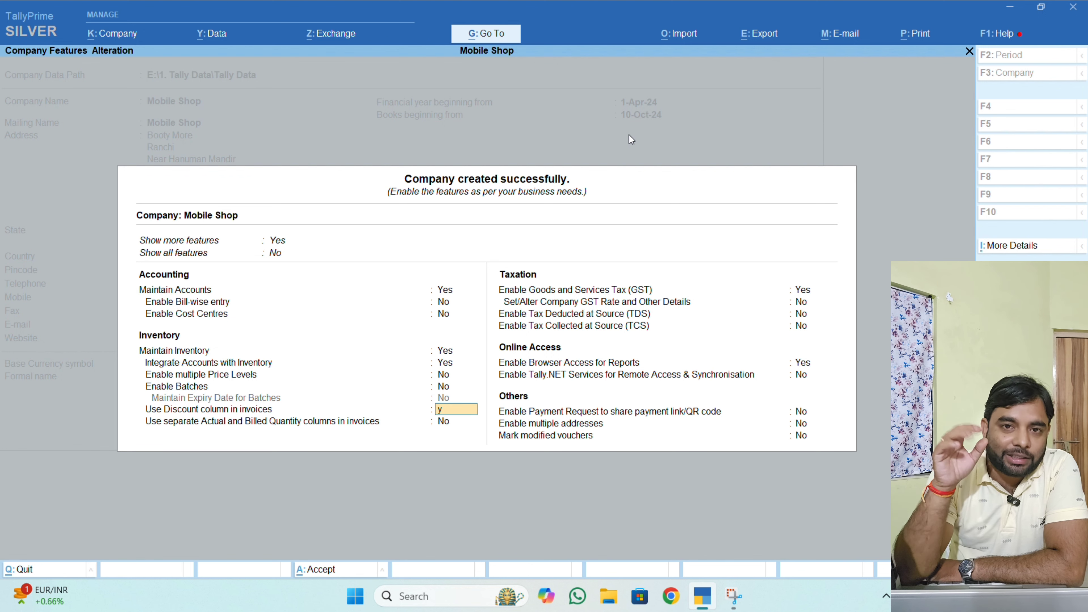
pyautogui.press('Return')
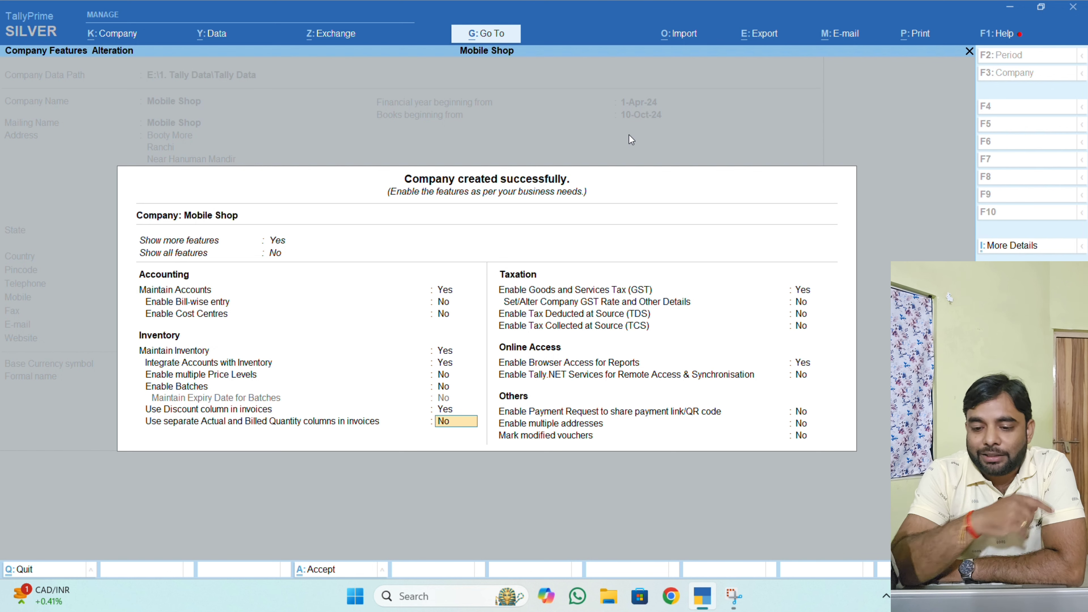
pyautogui.press('Return')
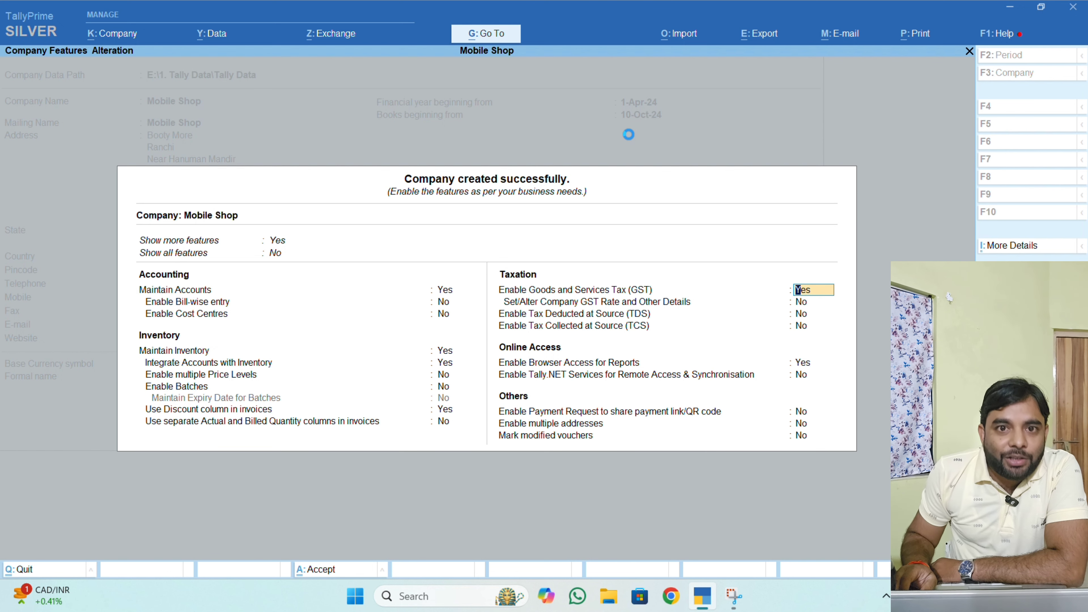
# Keep GST enabled and set up its registration with state Jharkhand, type Regular and Assessee of Other Territory No.
pyautogui.press('Return')
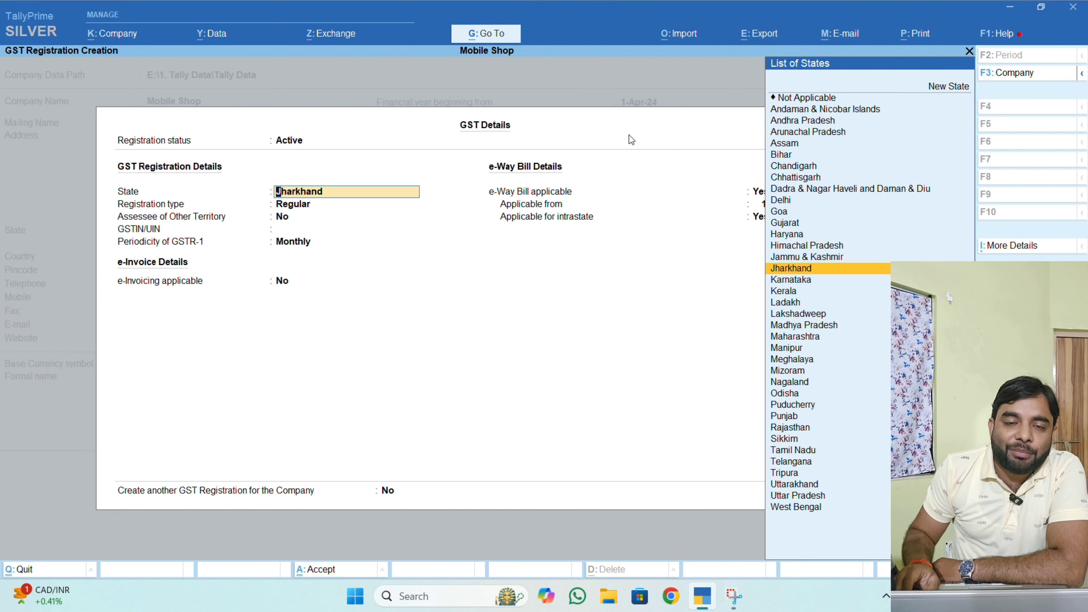
pyautogui.press('Return')
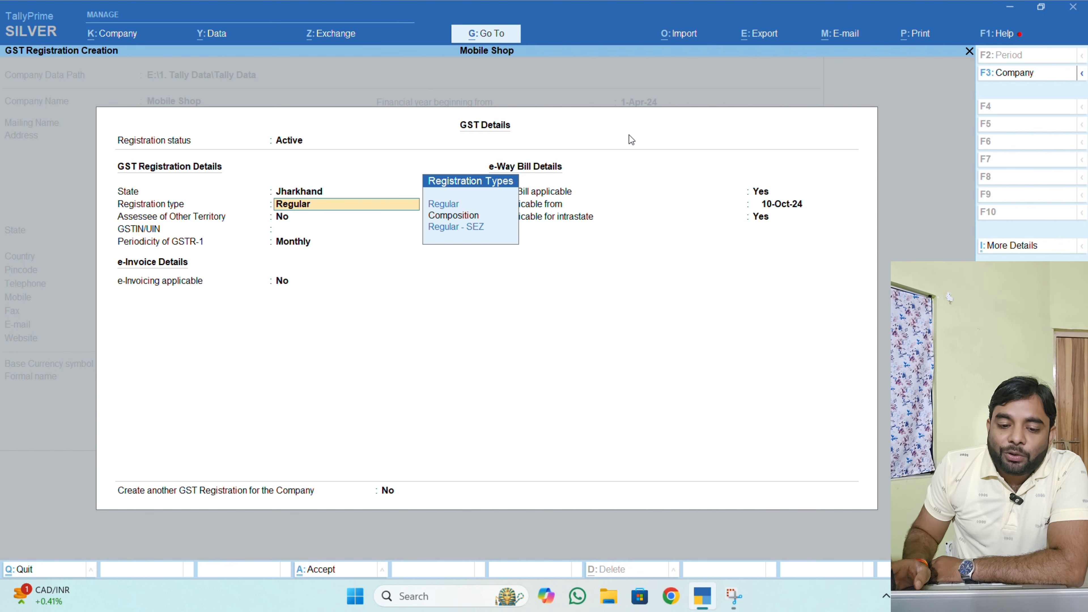
pyautogui.press('Return')
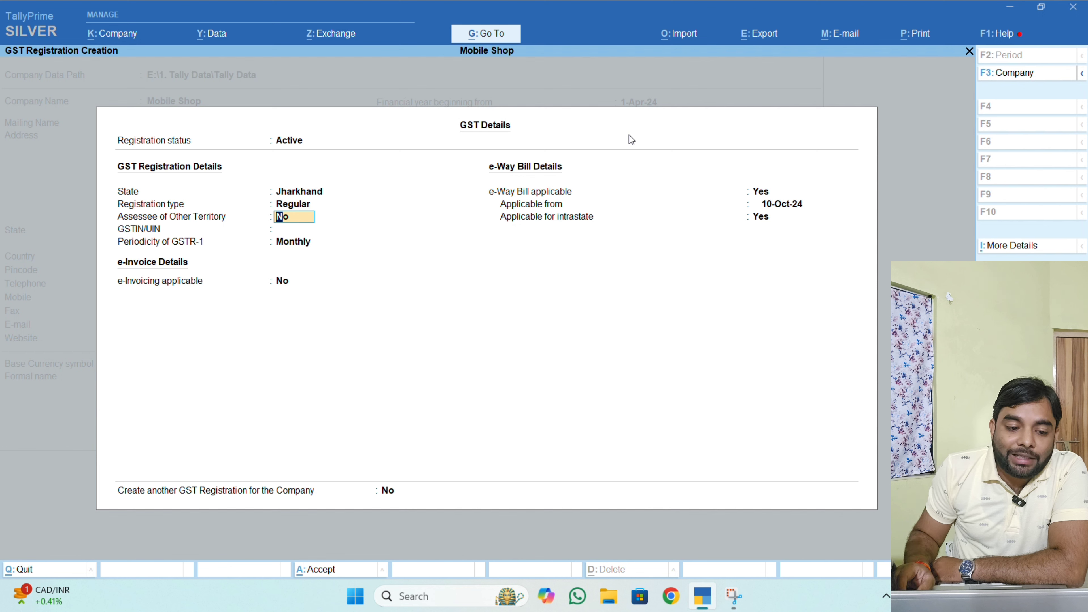
pyautogui.press('Return')
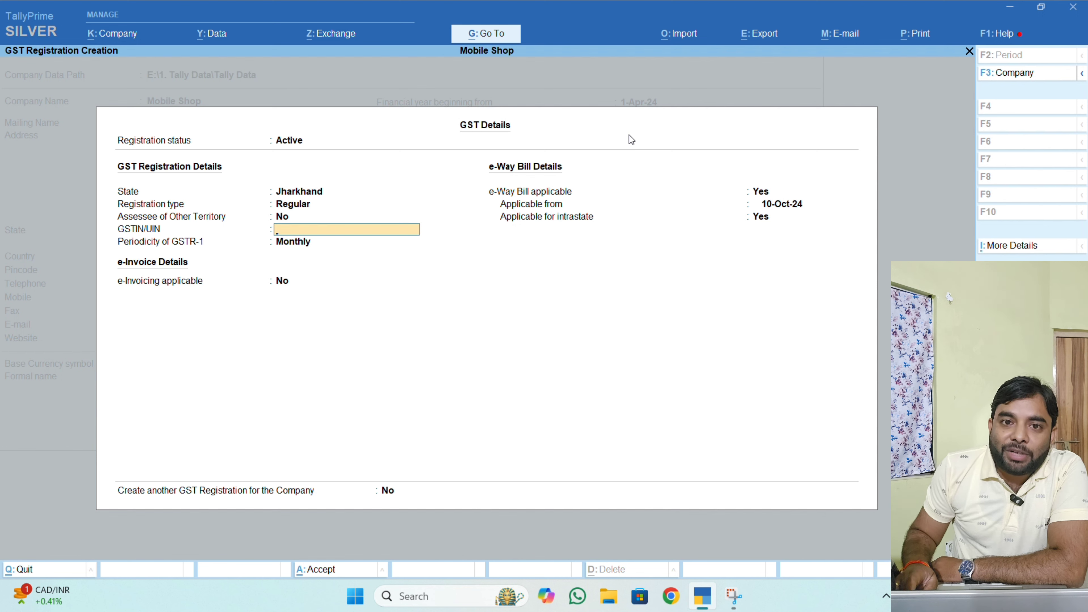
# Enter the company's GSTIN/UIN in the GST registration details.
pyautogui.write('20')
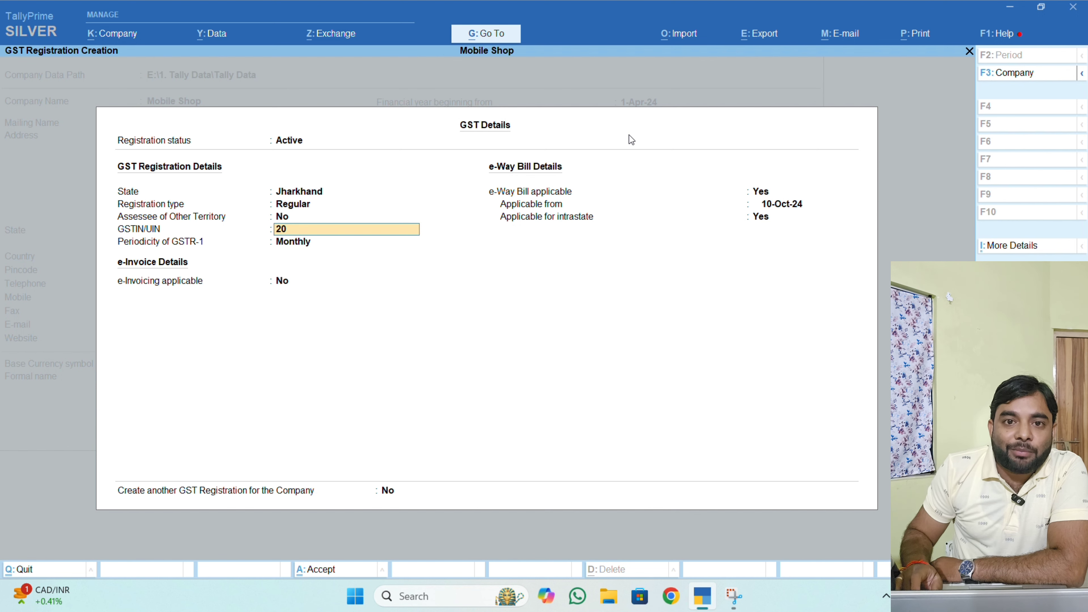
pyautogui.write('A')
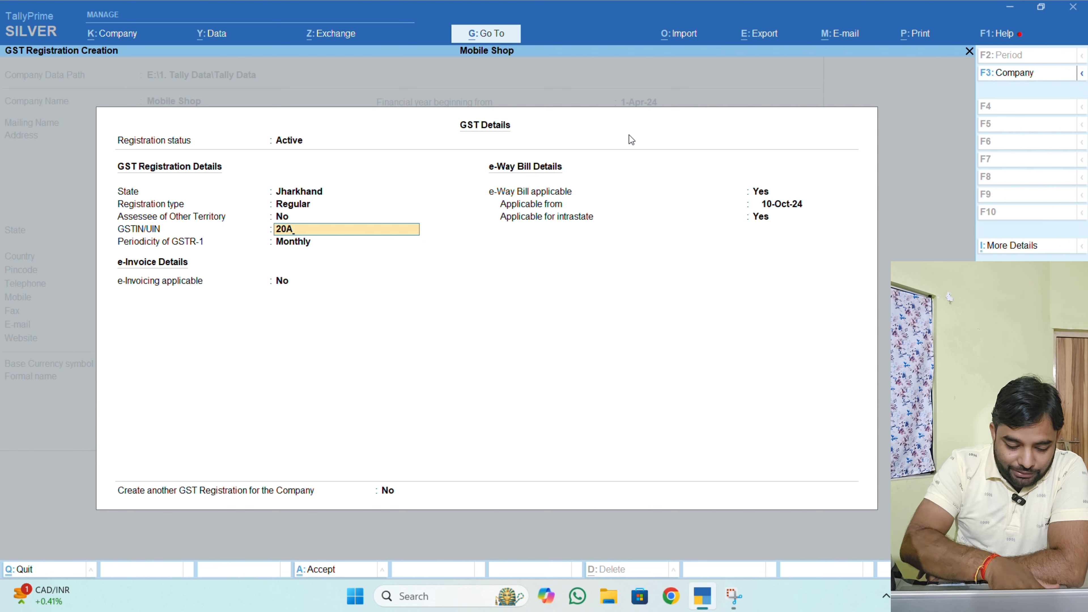
pyautogui.write('BCDR')
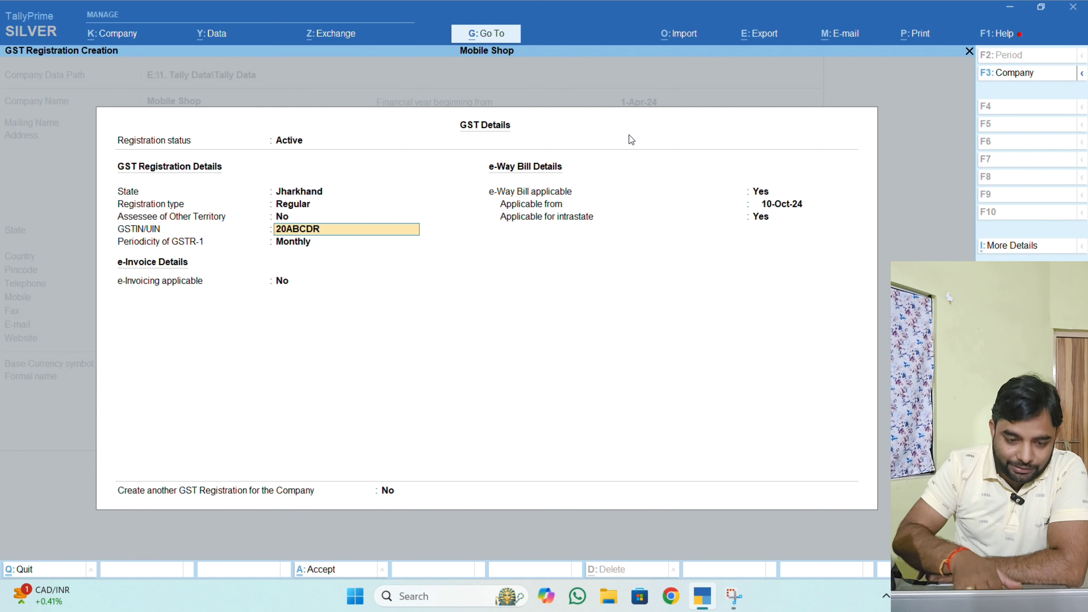
pyautogui.press('BackSpace')
pyautogui.write('E')
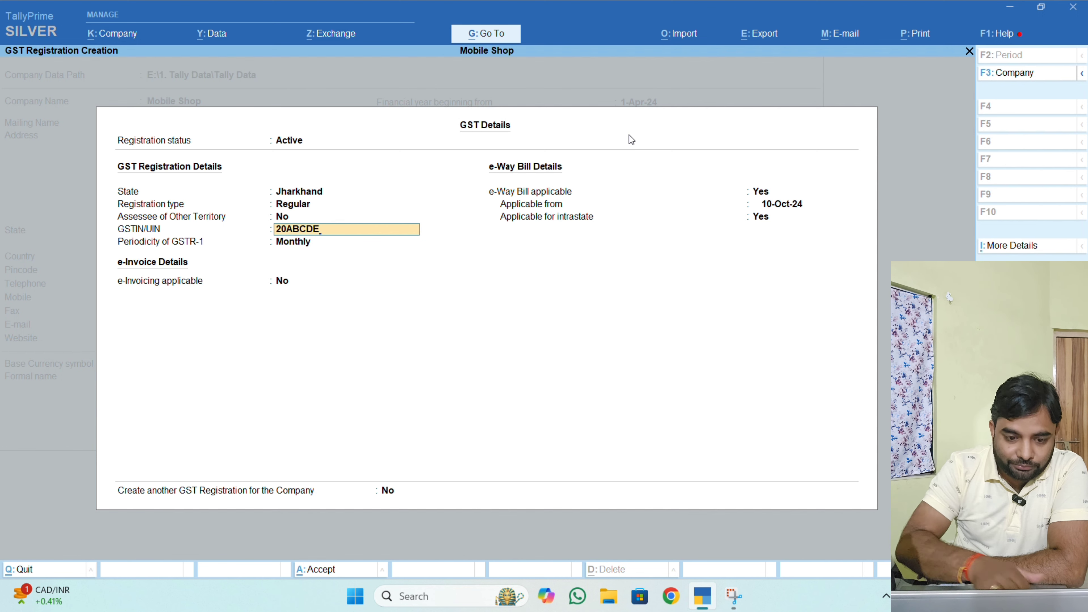
pyautogui.write('66')
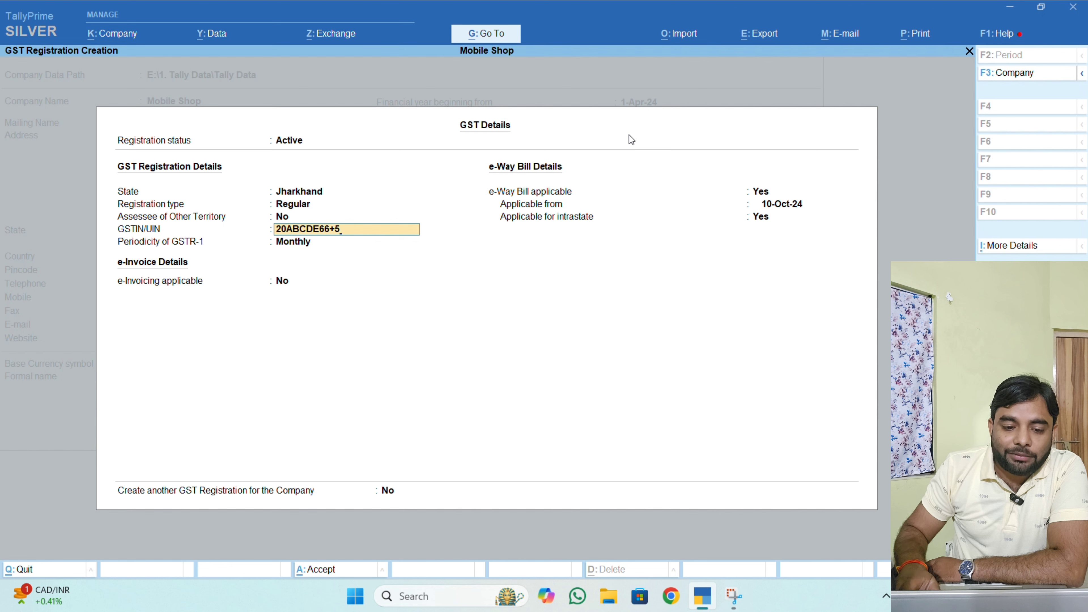
pyautogui.write('45')
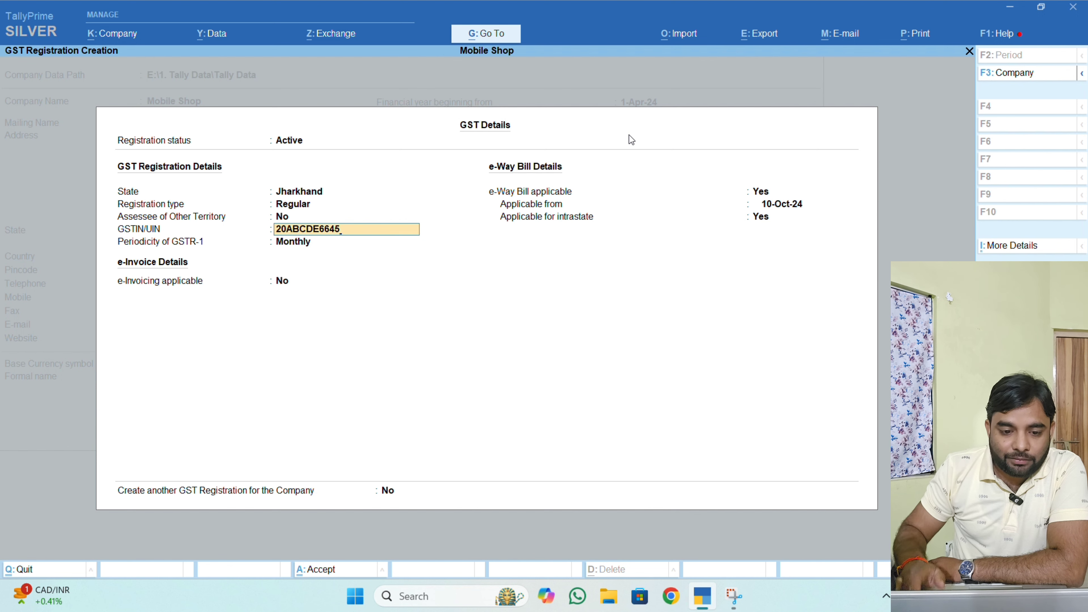
pyautogui.write('Z1')
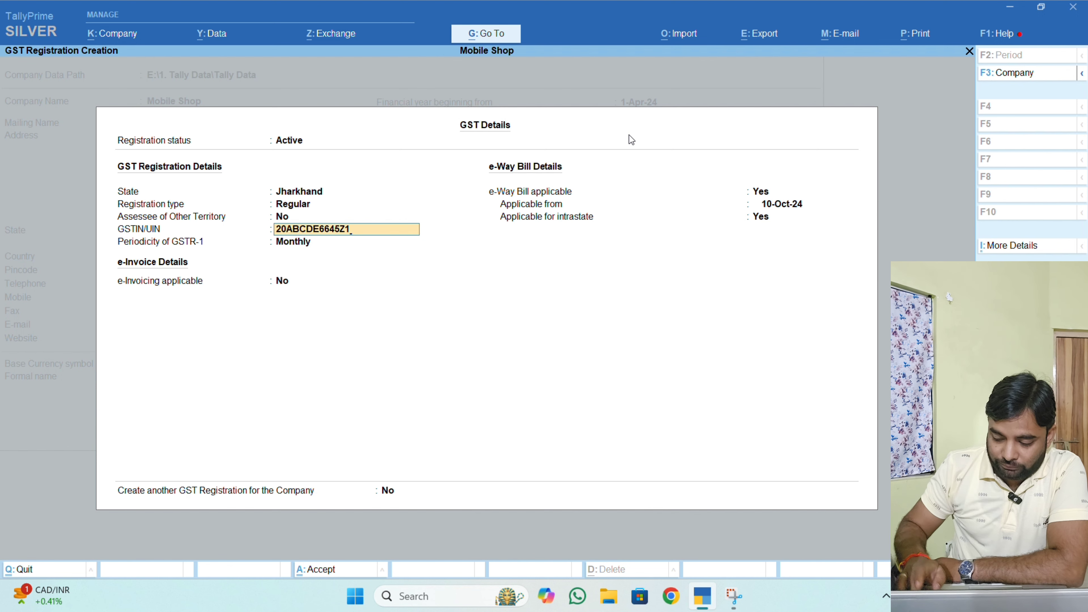
pyautogui.write('J')
pyautogui.press('Return')
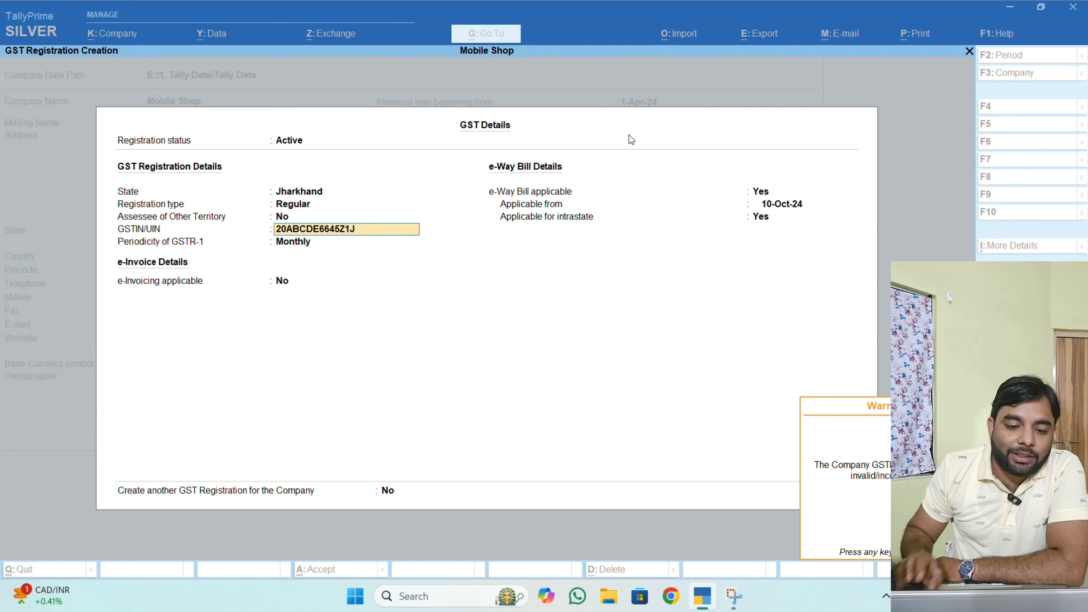
pyautogui.press('Return')
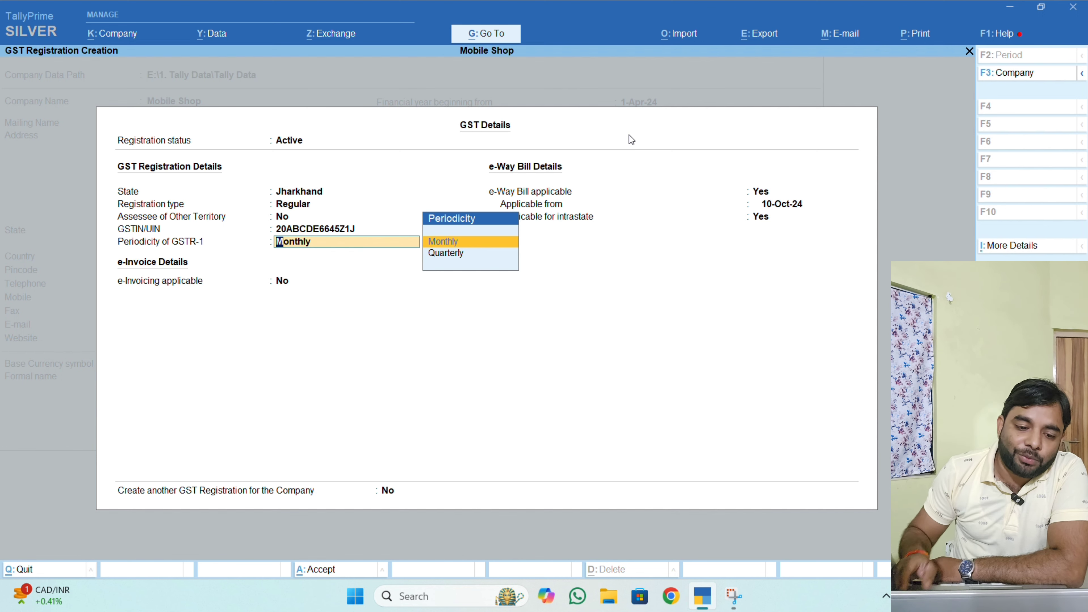
# Keep GSTR-1 periodicity Monthly and e-Invoicing at No, set e-Way Bill applicable to No, and accept the GST details.
pyautogui.press('Return')
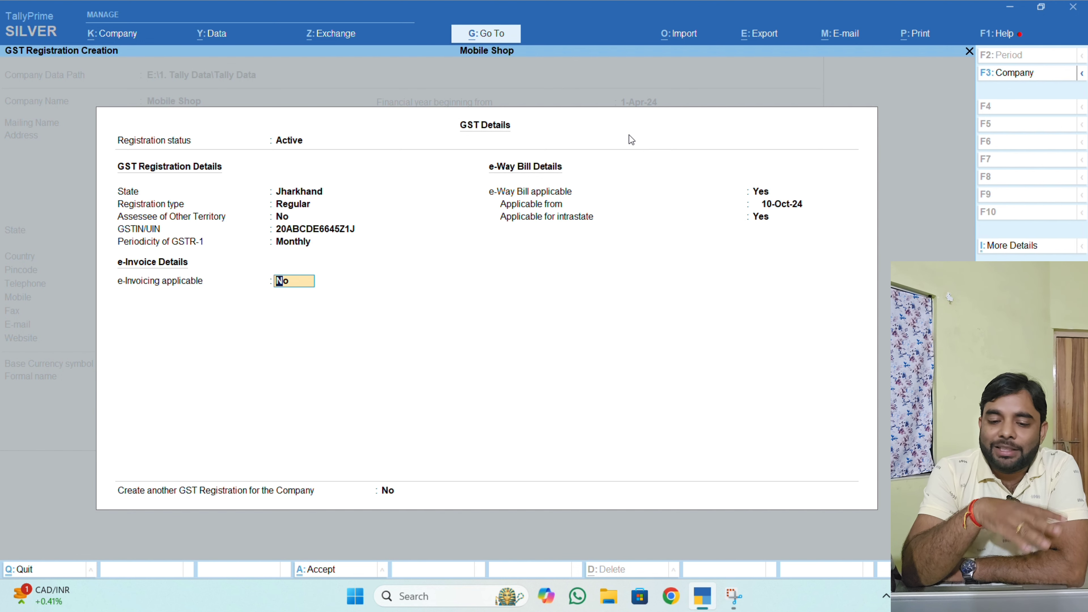
pyautogui.press('Return')
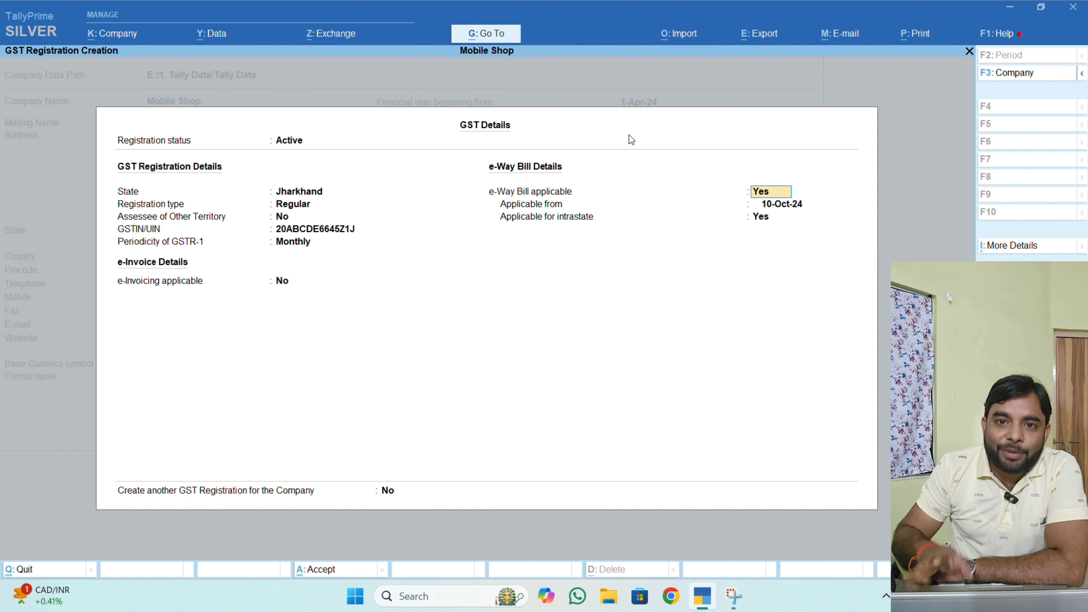
pyautogui.write('n')
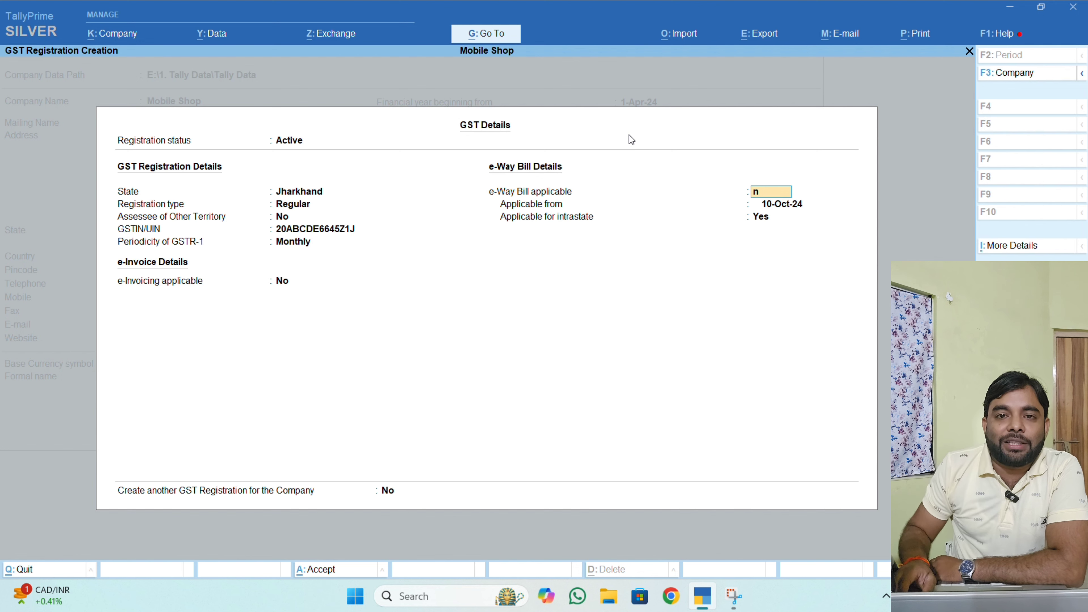
pyautogui.press('Return')
pyautogui.press('y')
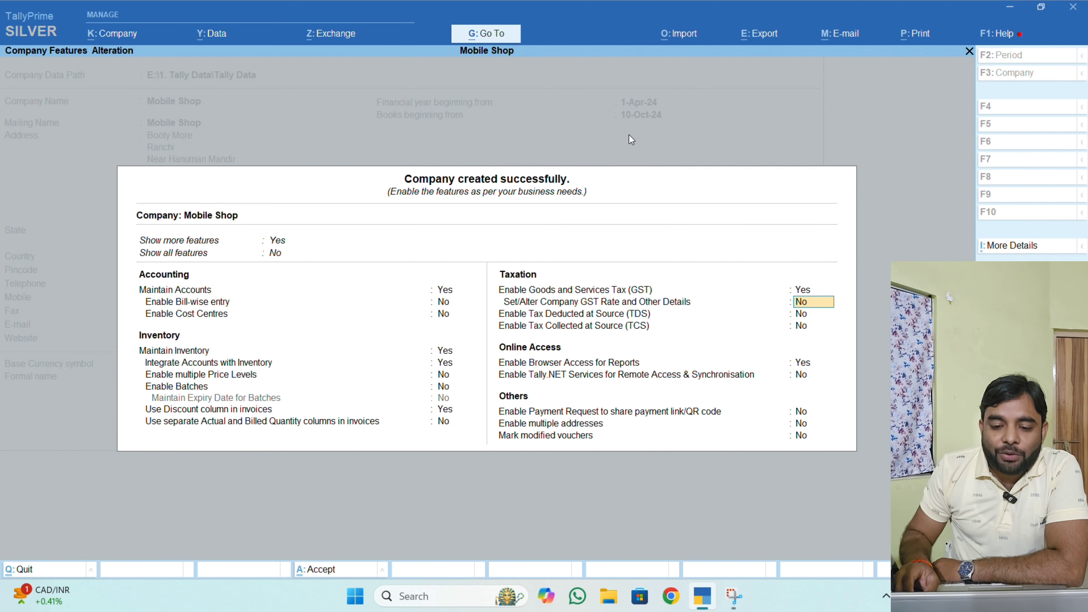
# Leave company GST rate details, TDS, TCS and Tally.NET services at No, and keep browser access for reports at Yes.
pyautogui.press('Return')
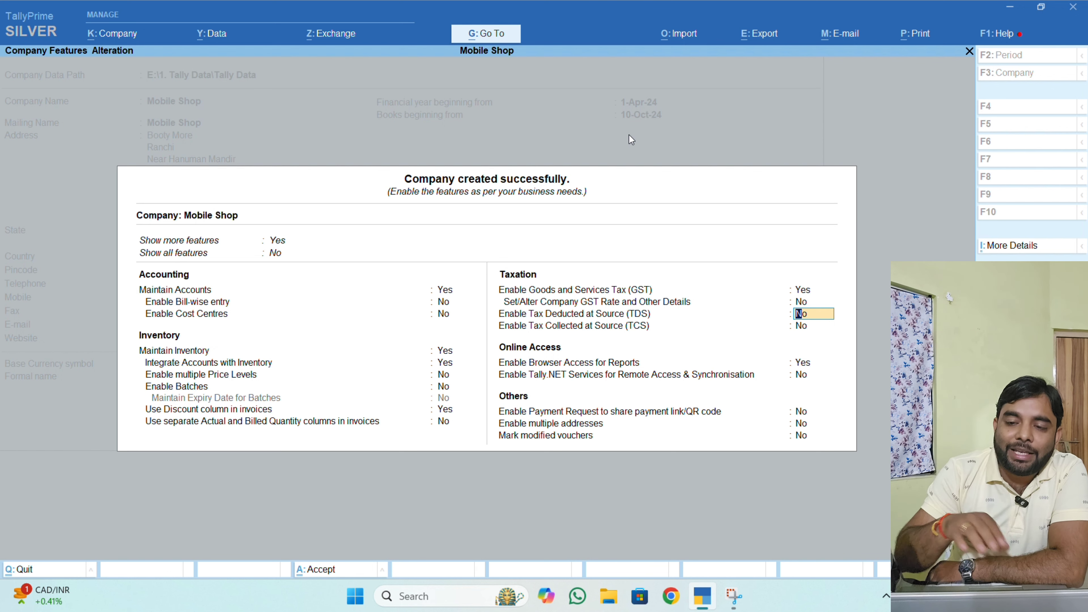
pyautogui.press('Return')
pyautogui.press('Return')
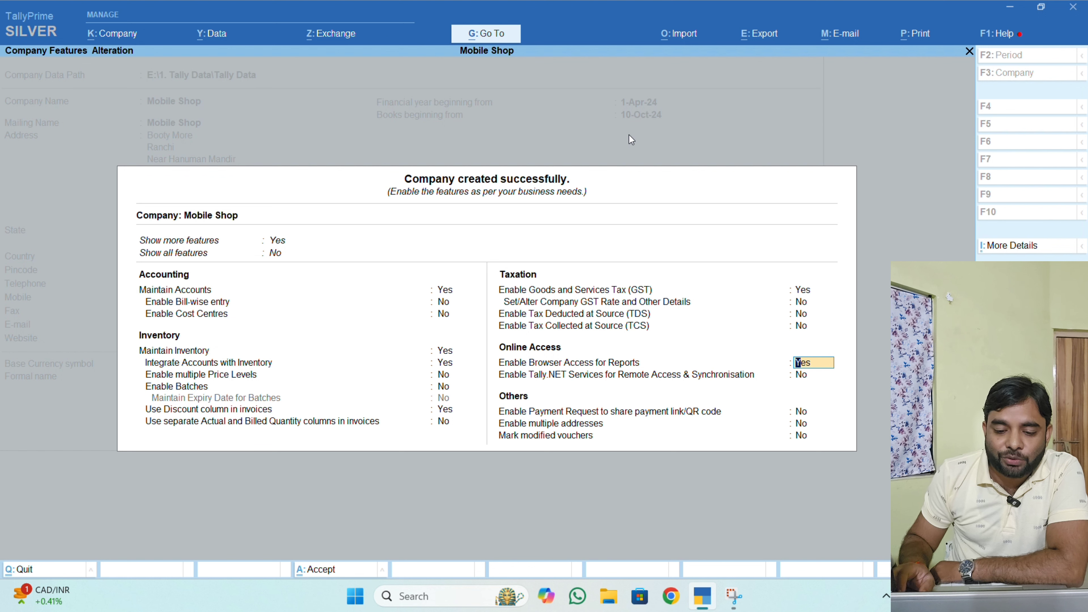
pyautogui.press('Return')
pyautogui.press('Return')
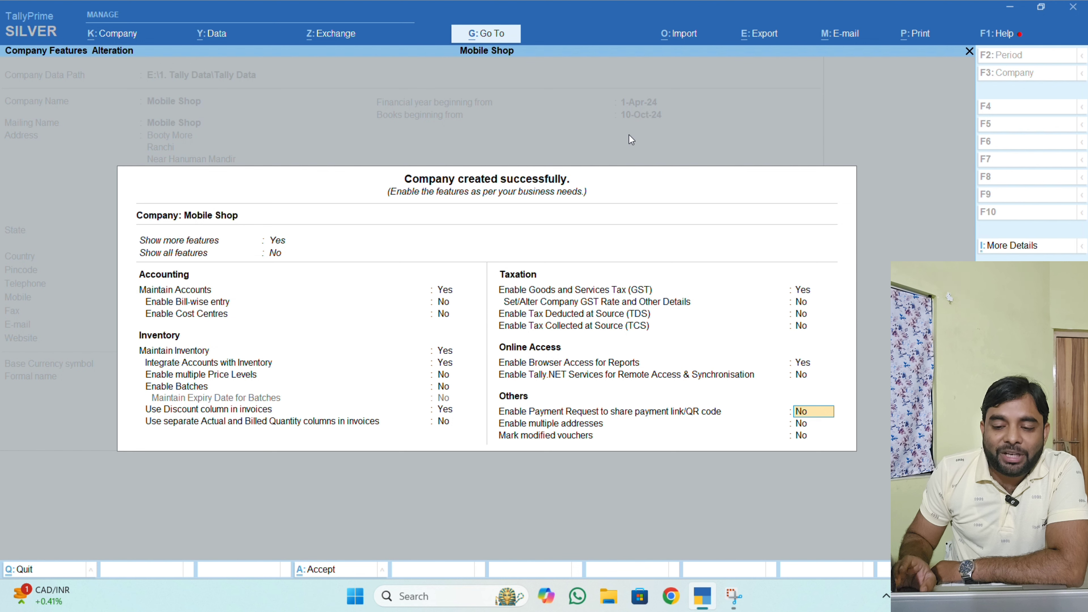
# Leave payment request, multiple addresses and marking of modified vouchers at No, and accept the company features.
pyautogui.press('Return')
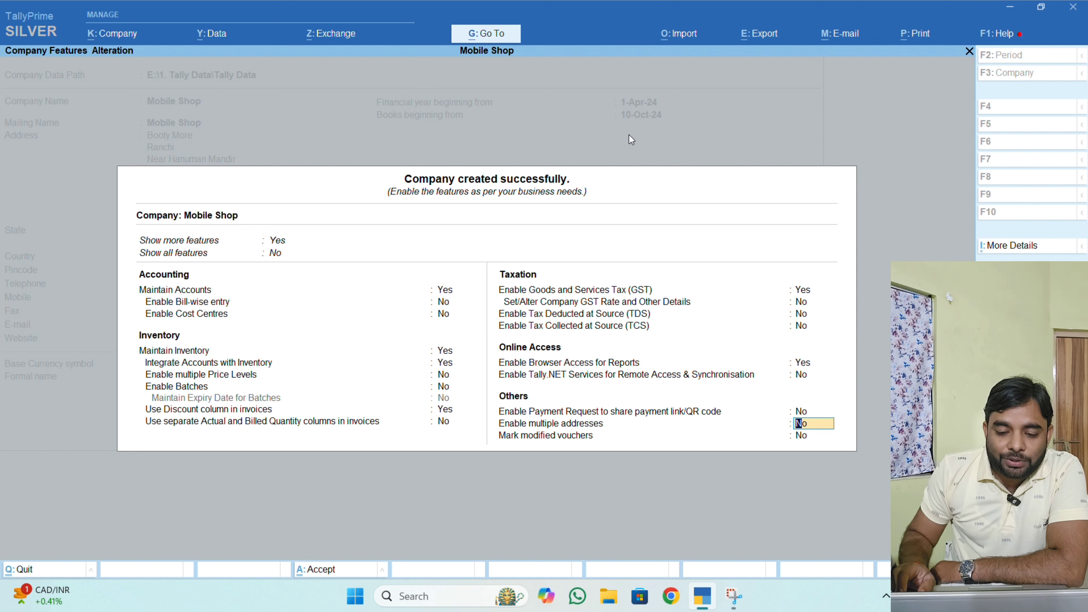
pyautogui.press('Return')
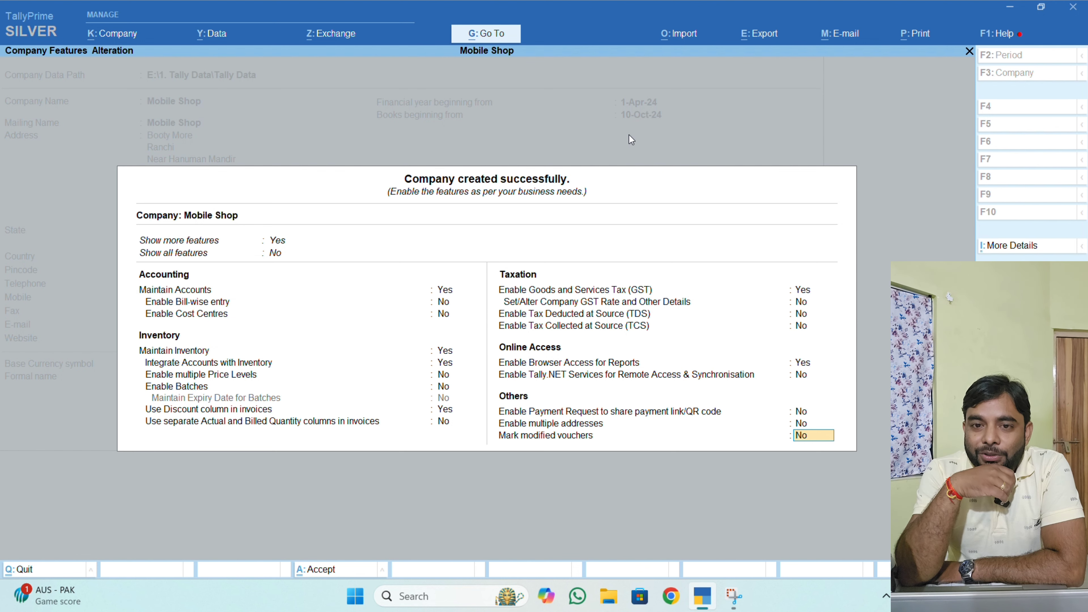
pyautogui.press('Return')
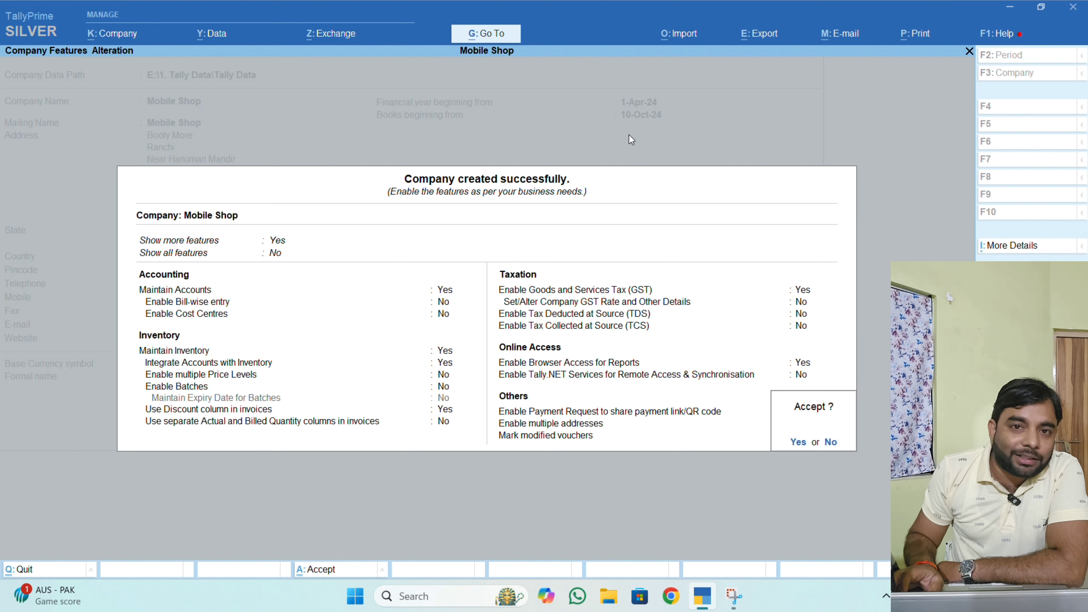
pyautogui.press('Return')
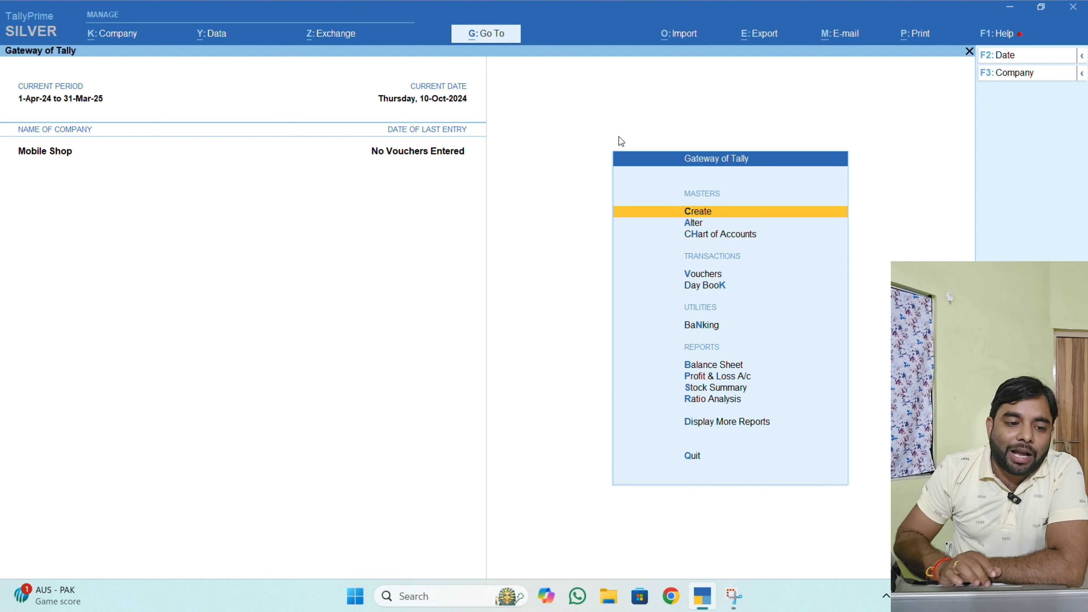
# Open the Mobile Shop company details for alteration and return to the Gateway of Tally without changing them.
pyautogui.click(111, 40)
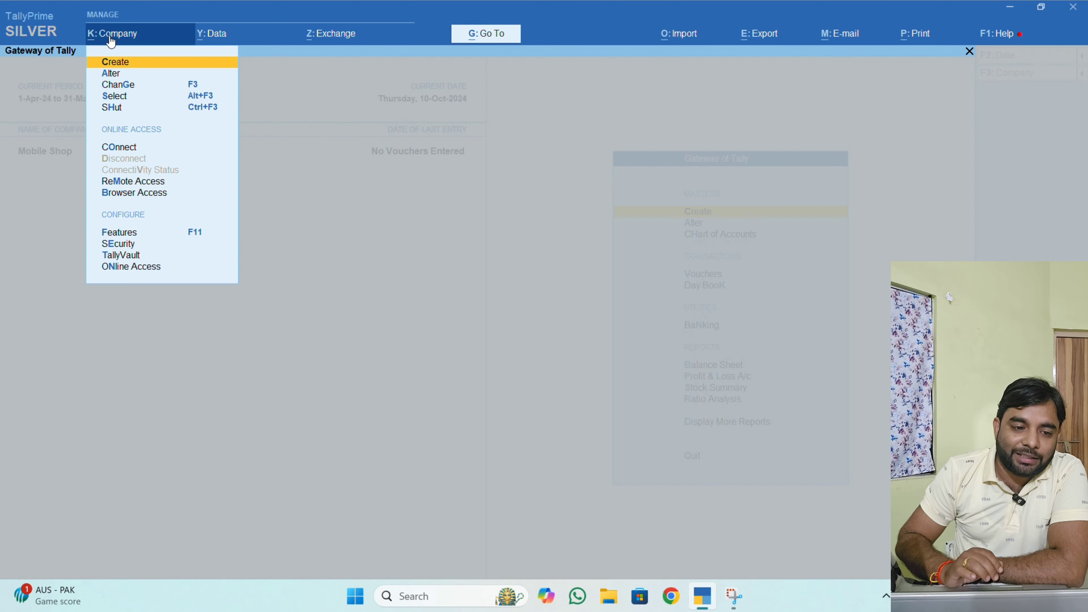
pyautogui.click(110, 73)
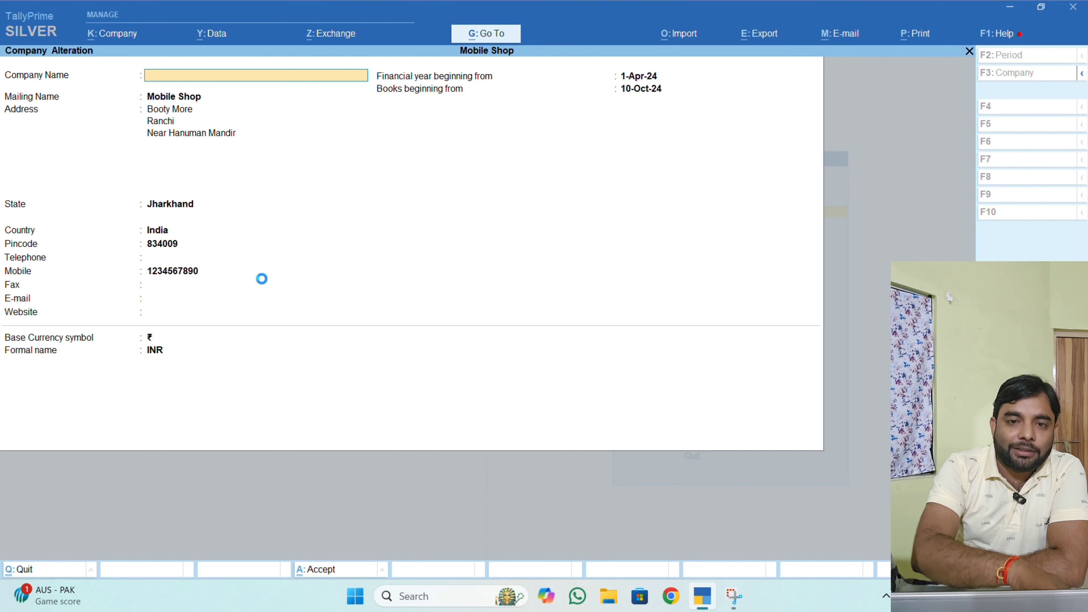
pyautogui.press('Escape')
pyautogui.press('Return')
pyautogui.press('Escape')
pyautogui.press('Escape')
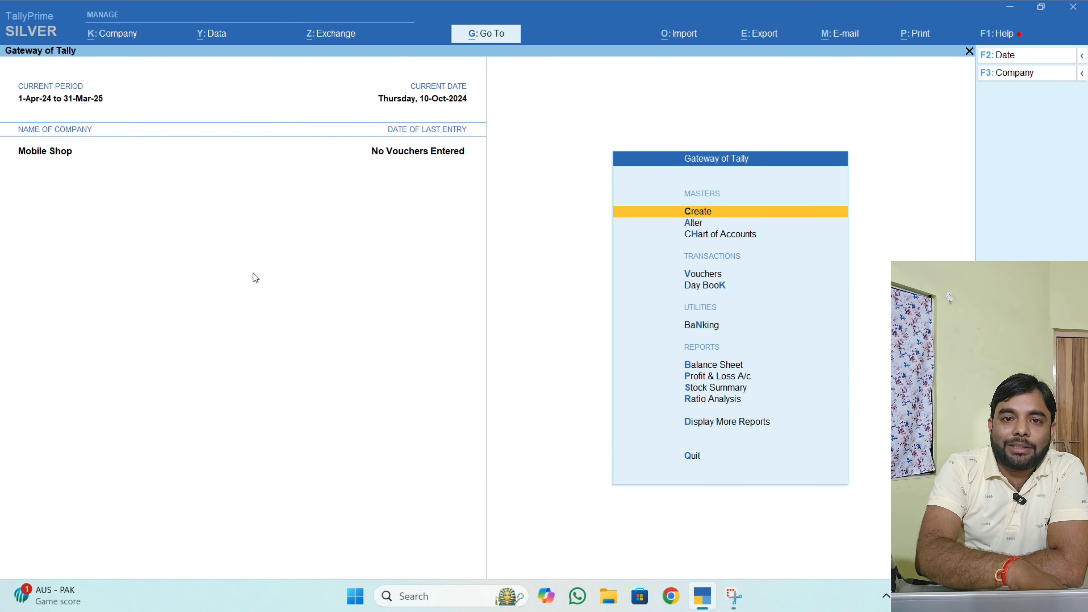